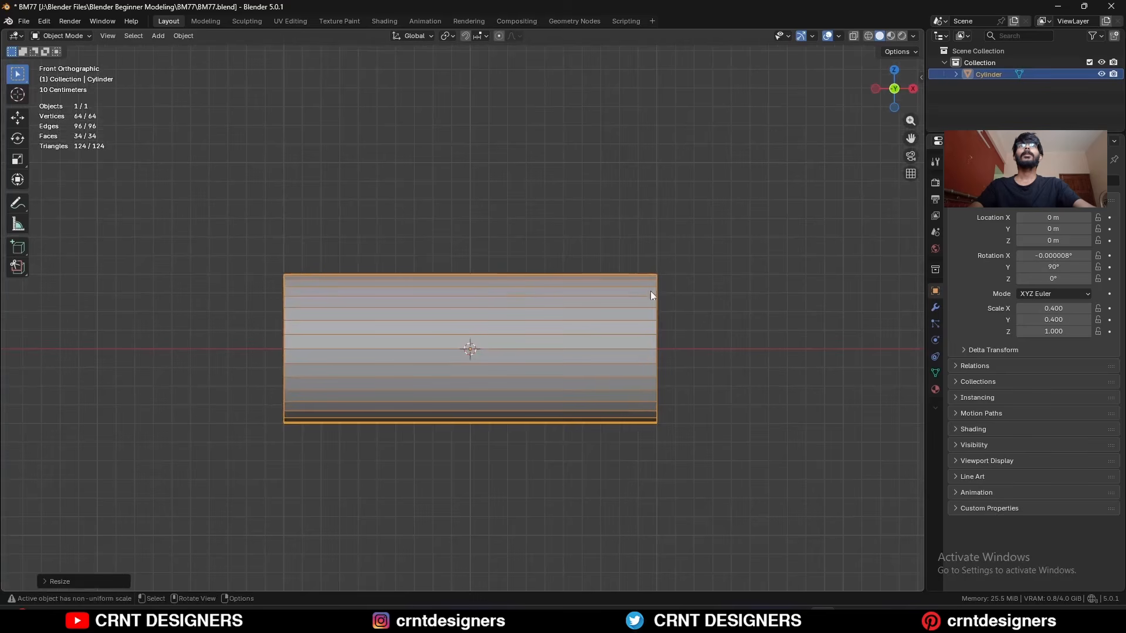
- Apply the cylinder's rotation and scale
key("ctrl+a")
left_click(628, 328)
key("ctrl+a")
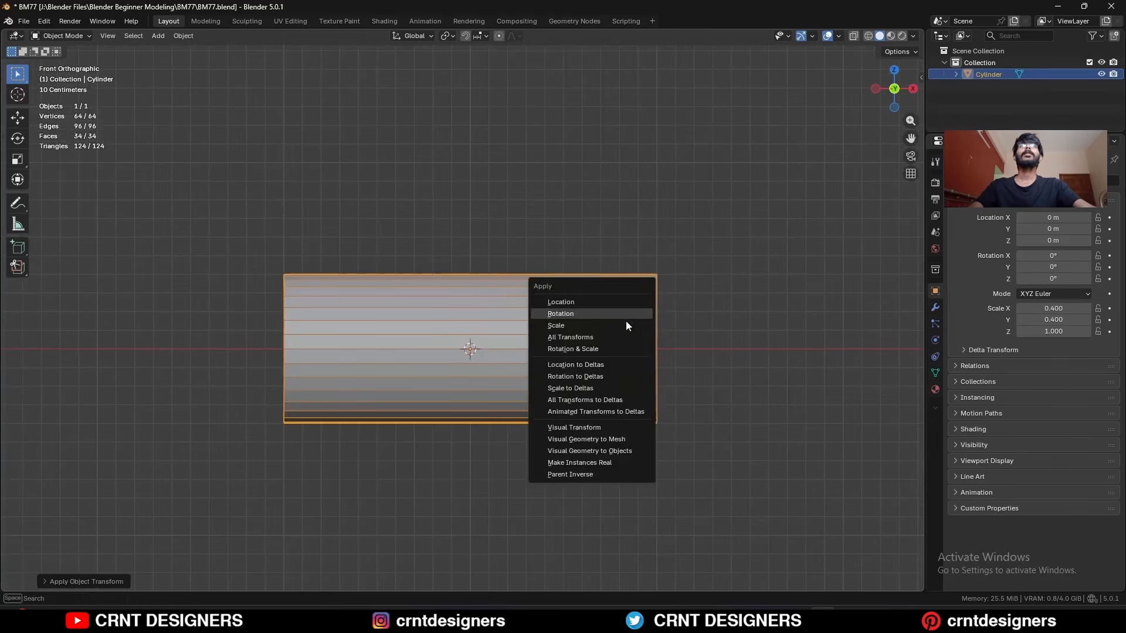
left_click(621, 329)
- Bevel the rims of both end caps of the cylinder with an offset of about 0.11 m
key("Tab")
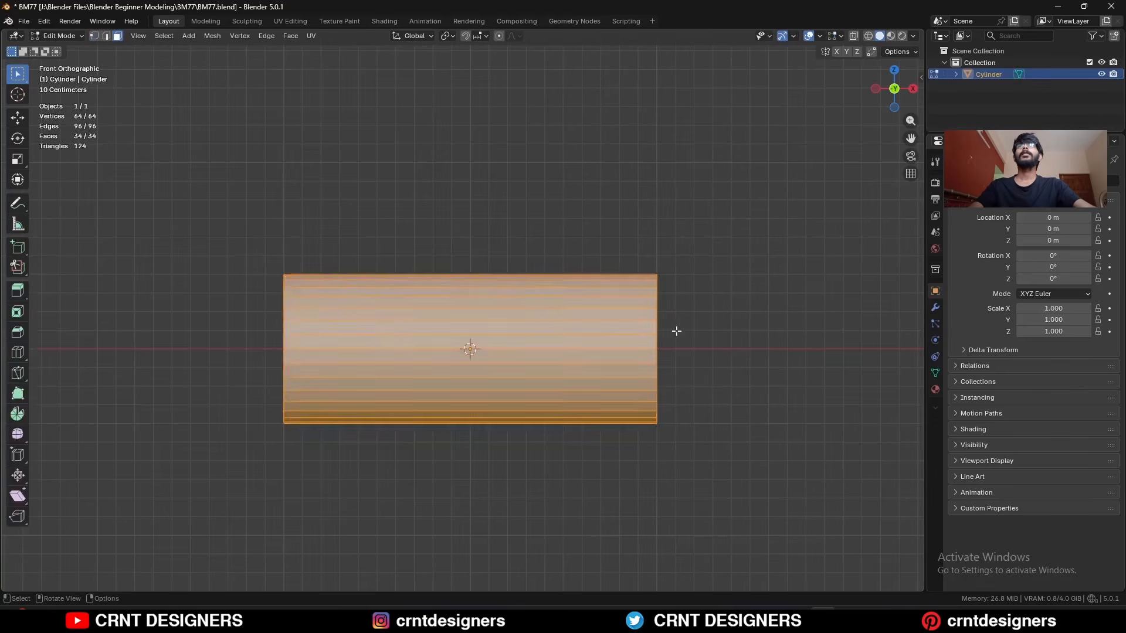
middle_click_drag(670, 329, 645, 344)
left_click(607, 358)
left_click(432, 408, "shift")
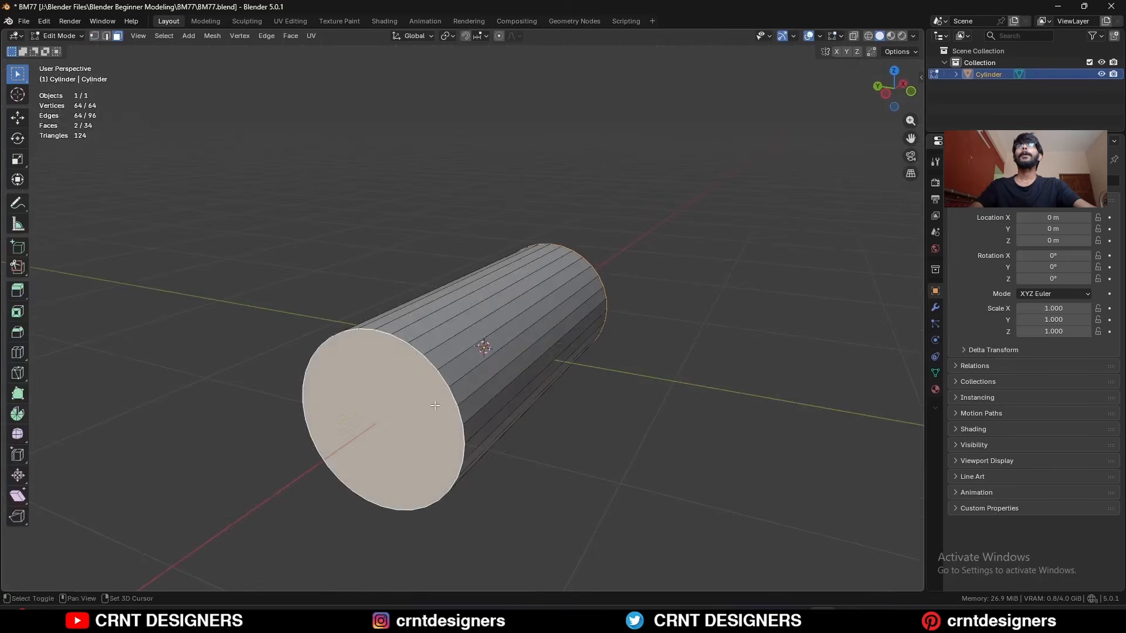
middle_click_drag(433, 409, 639, 315)
key("ctrl+b")
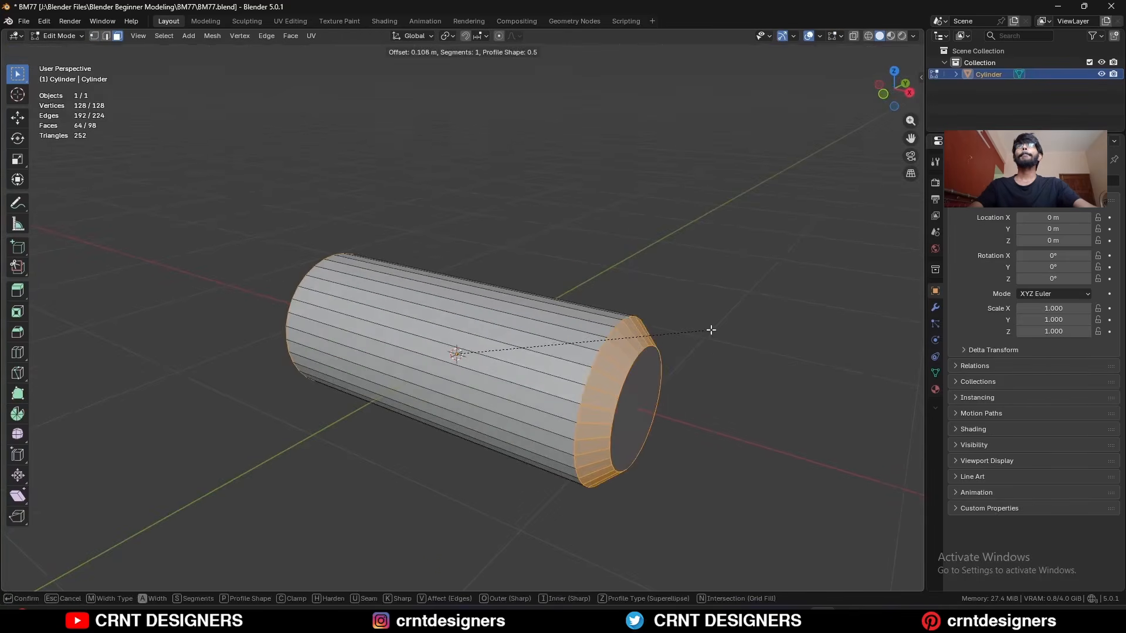
left_click(707, 329)
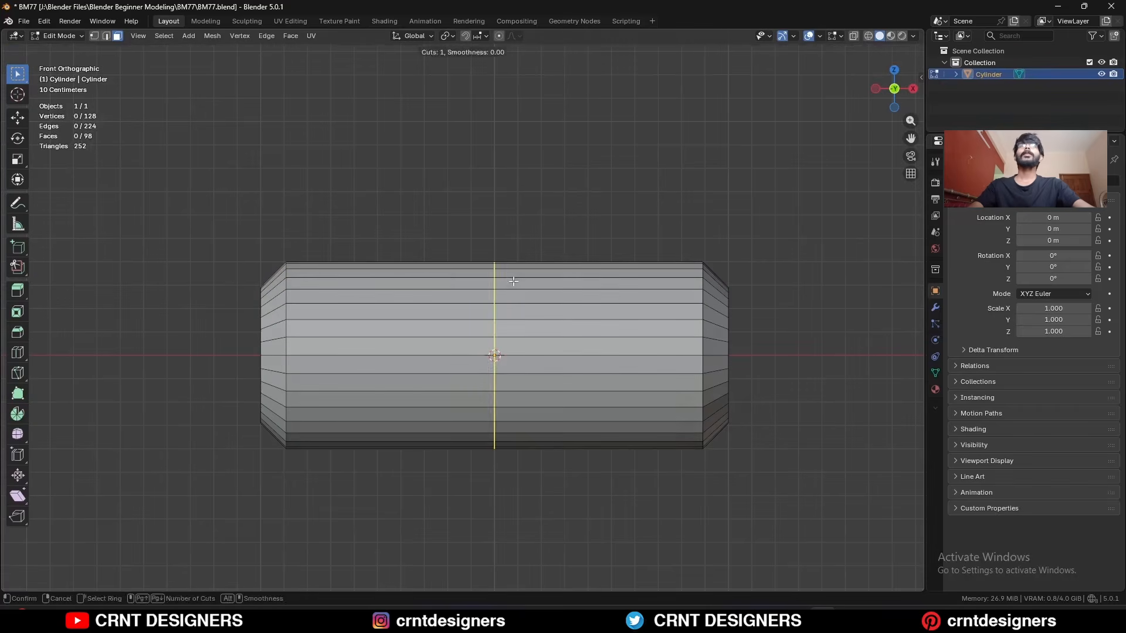
- Add two loop cuts at the cylinder's centre in turn, bevelling one into a wide band and the other into a narrower inner band
left_click(513, 282)
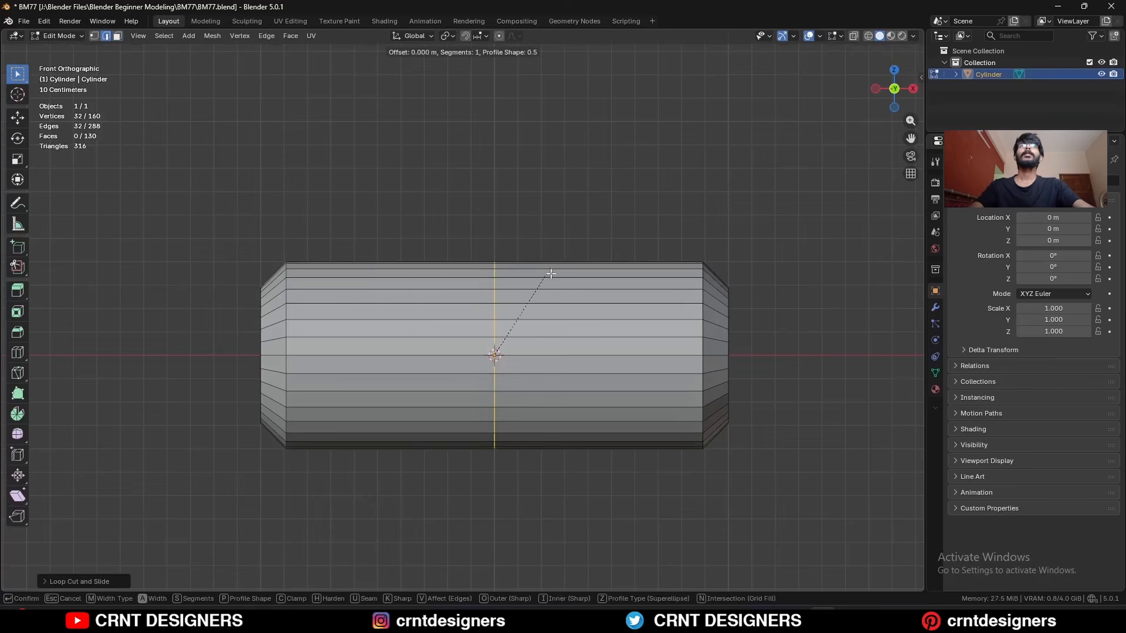
left_click(700, 295)
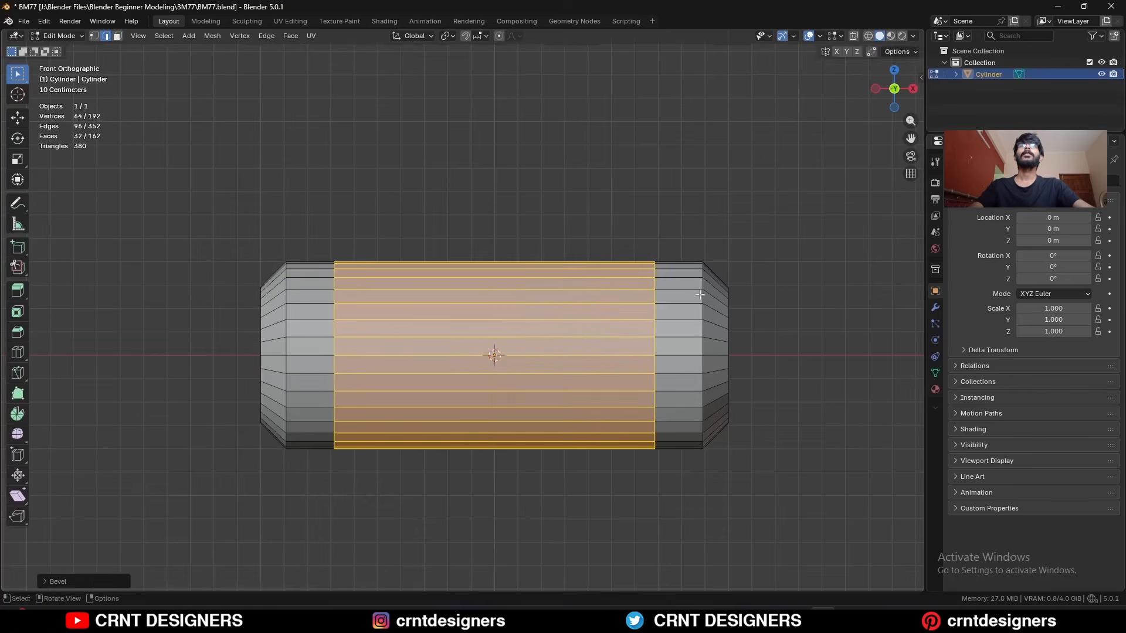
left_click(493, 287)
key("ctrl+b")
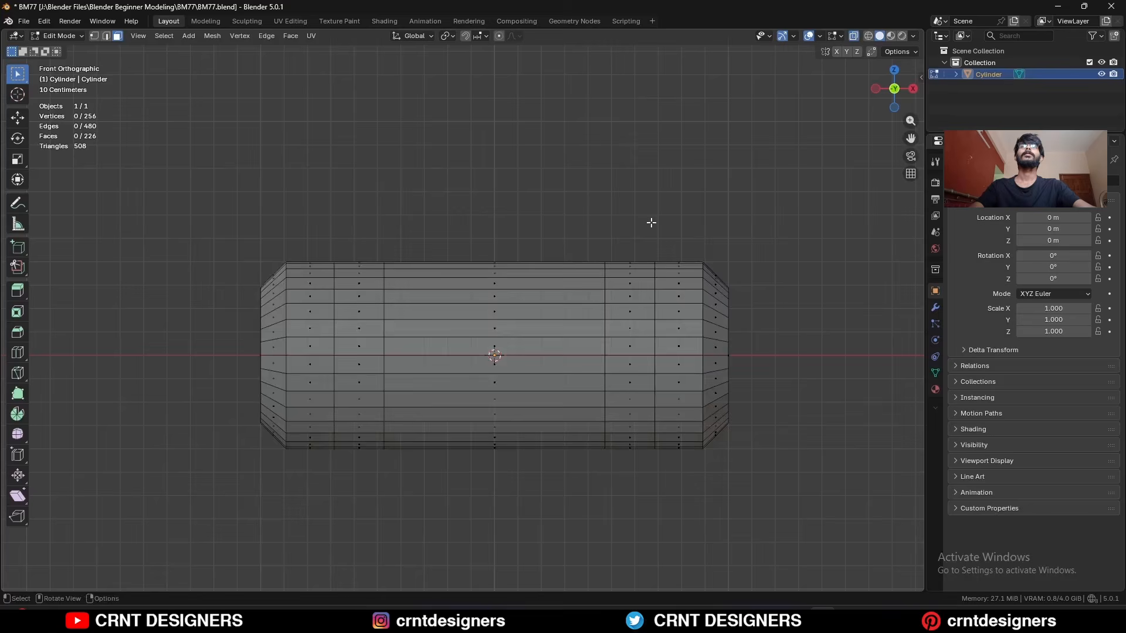
- Duplicate the upper-half faces between the outermost band edges and separate them into a new object
left_click_drag(650, 225, 342, 356)
key("alt+z")
key("shift+space")
key("g")
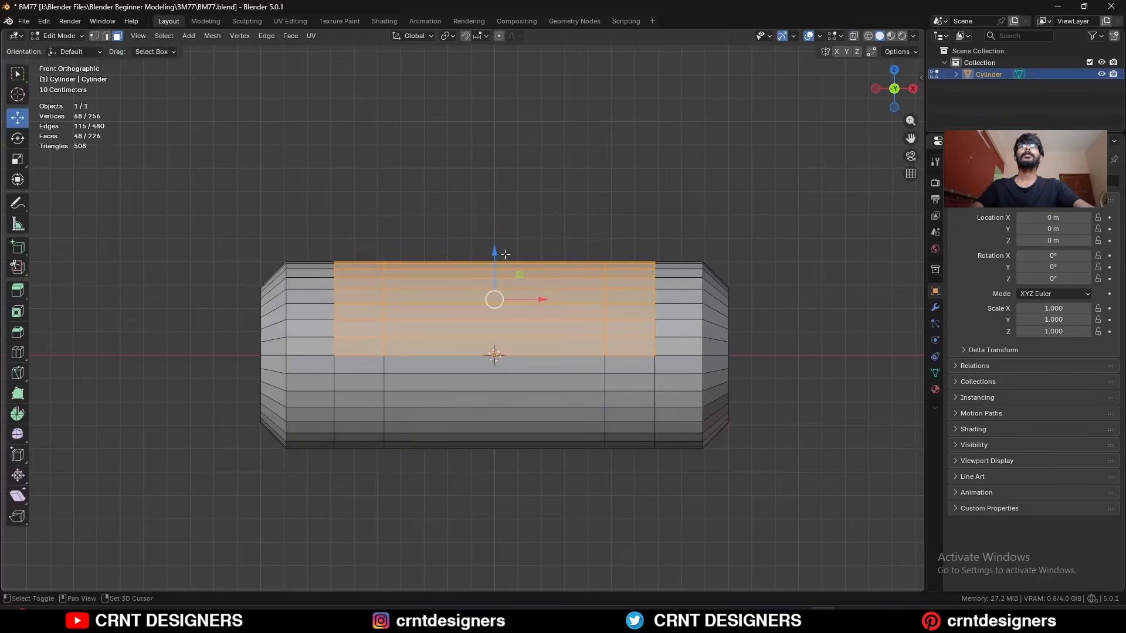
key("shift+d")
right_click(513, 181)
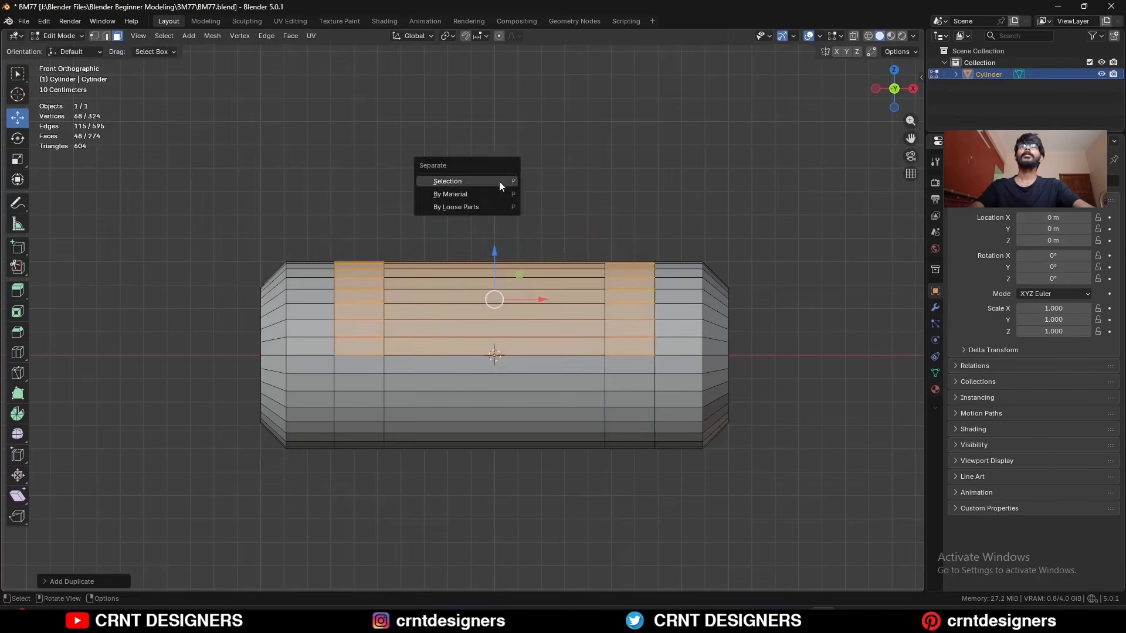
left_click(500, 182)
key("Tab")
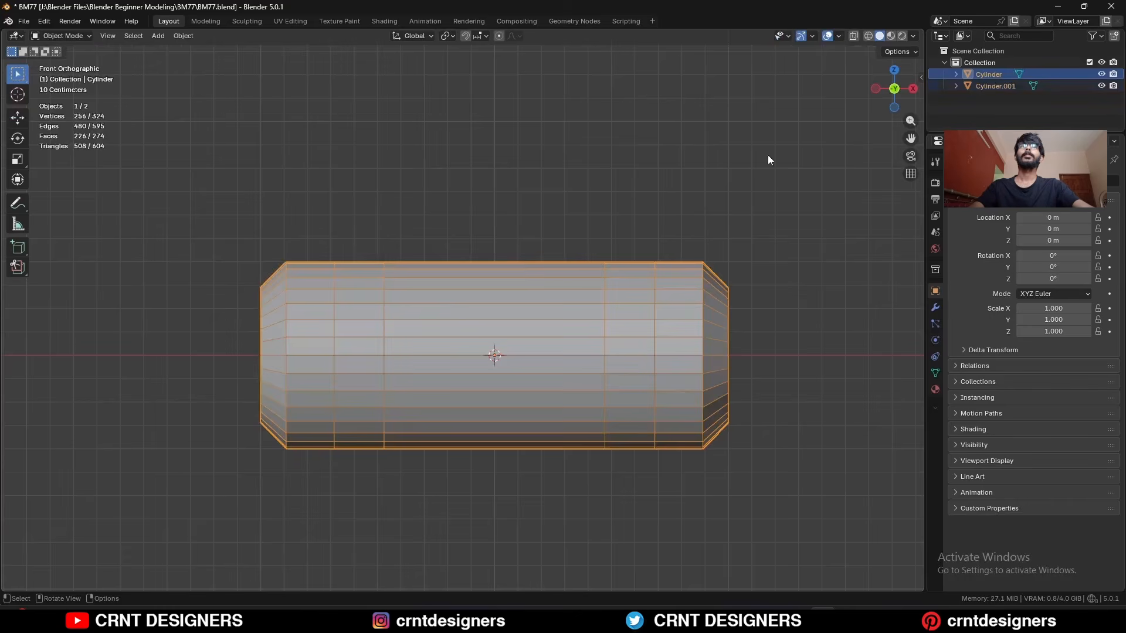
- Extrude all faces of the separated half shell upward and flatten the extruded top by scaling it to 0 in height
left_click(991, 85)
key("Tab")
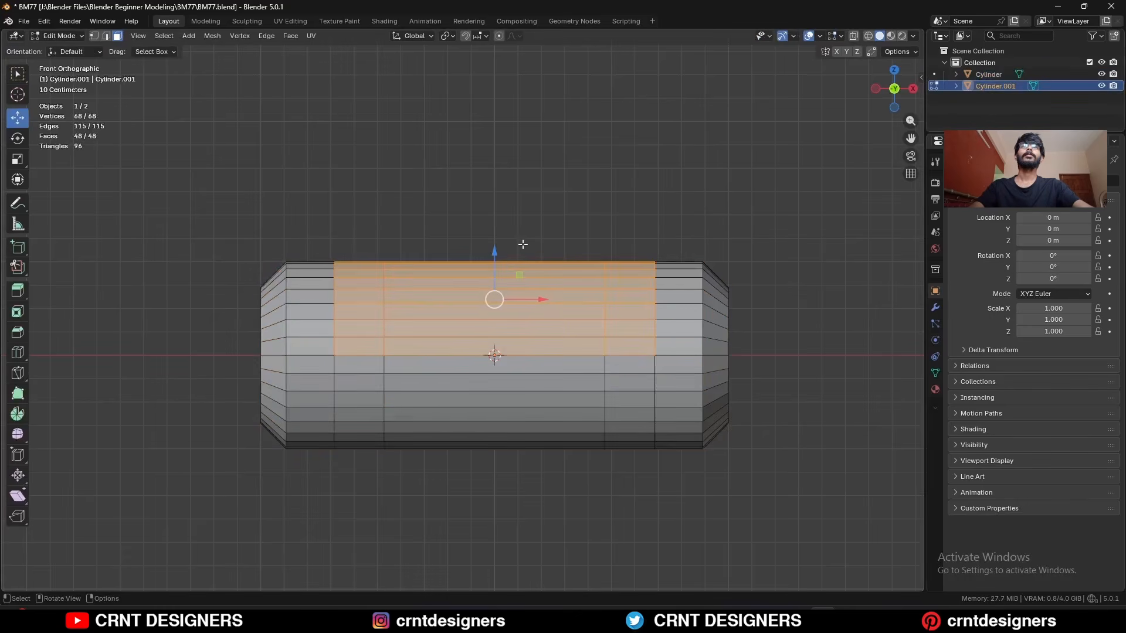
key("e")
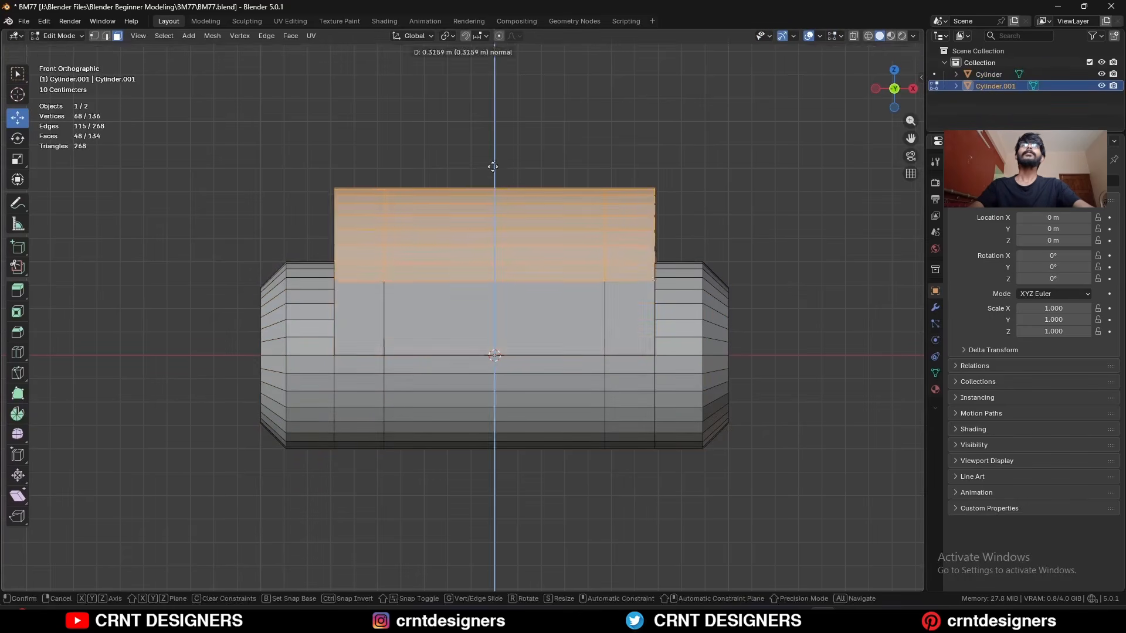
right_click(492, 168)
left_click_drag(493, 247, 492, 177)
middle_click_drag(493, 178, 660, 216)
type("s")
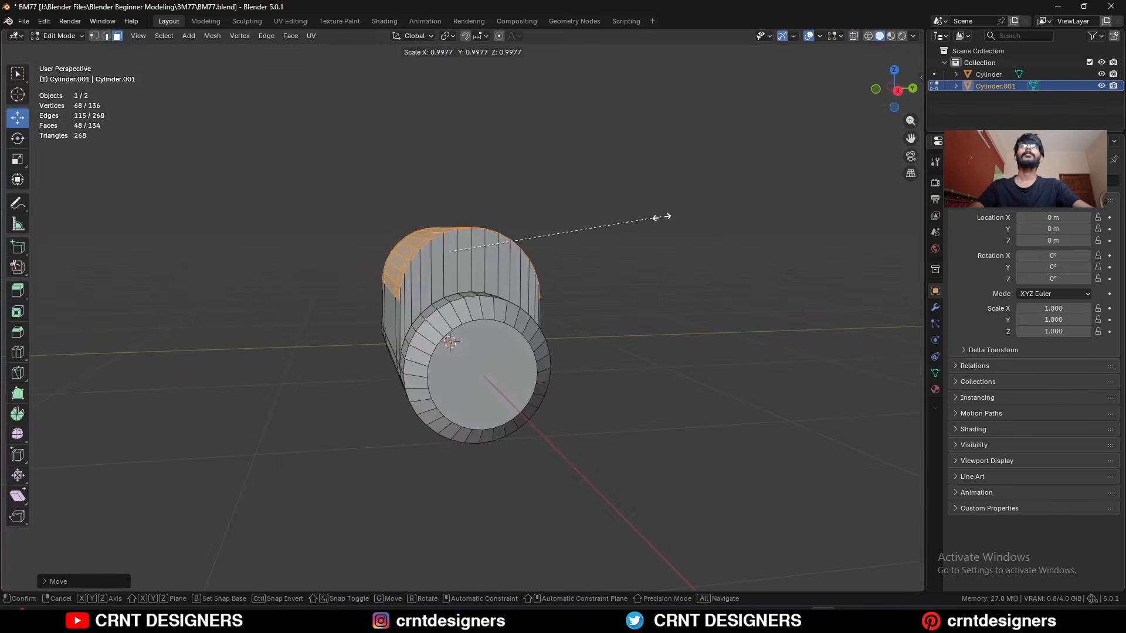
type("0")
key("Return")
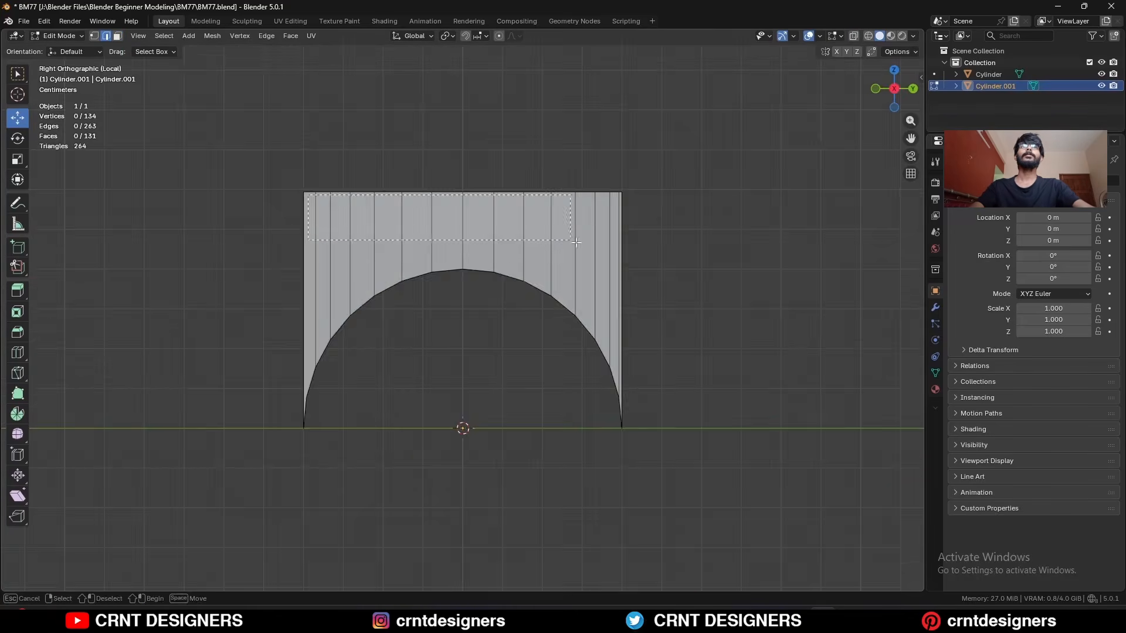
- Dissolve the surplus vertical edges on the block's arched ends and the matching lengthwise edge loops across its top
key("ctrl+x")
middle_click_drag(616, 281, 475, 283)
left_click(457, 282, "alt+shift")
left_click(451, 257, "alt+shift")
key("ctrl+x")
key("ctrl+x")
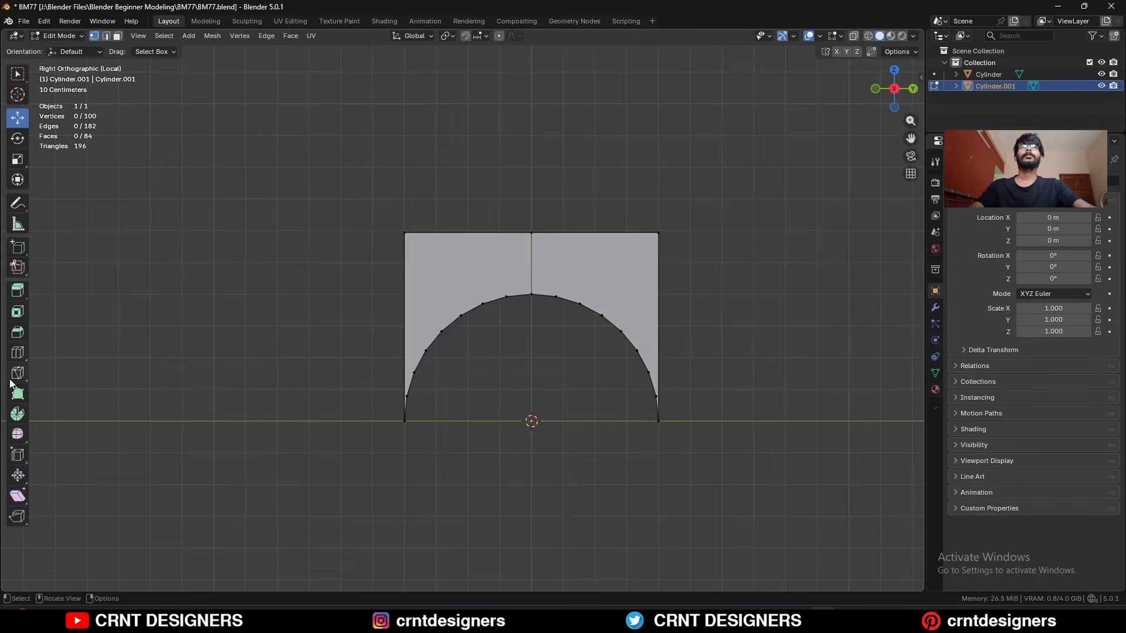
- Knife-cut the block vertically from the arch to the top beside the centre line, and bevel the long upper edge on that side
left_click(17, 374)
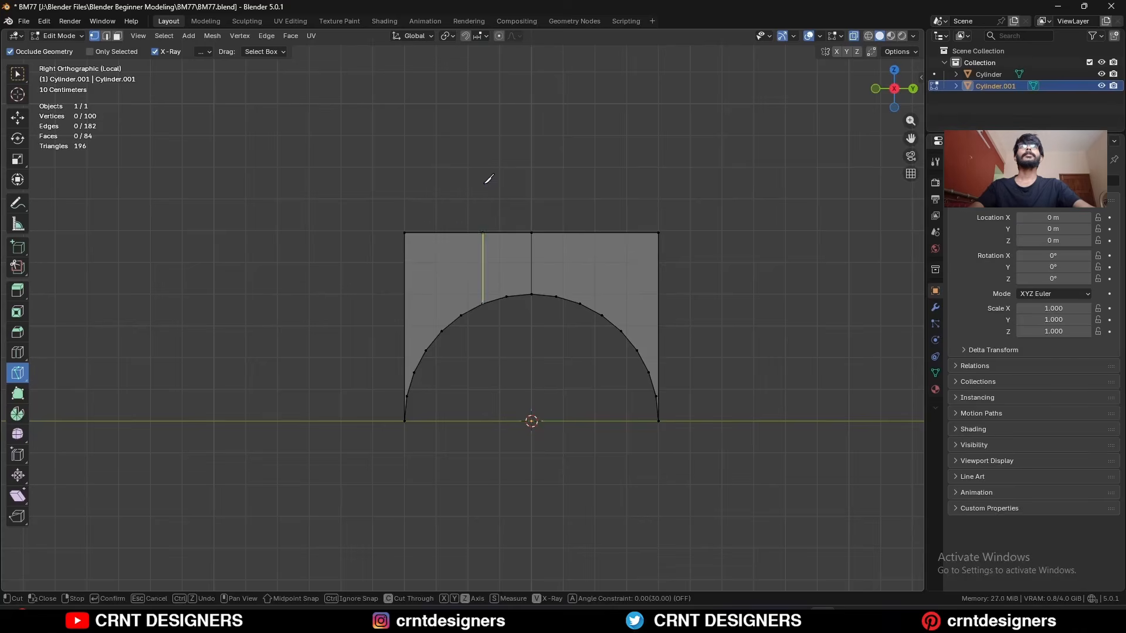
key("Escape")
middle_click_drag(480, 249, 530, 269)
key("alt+z")
key("ctrl+b")
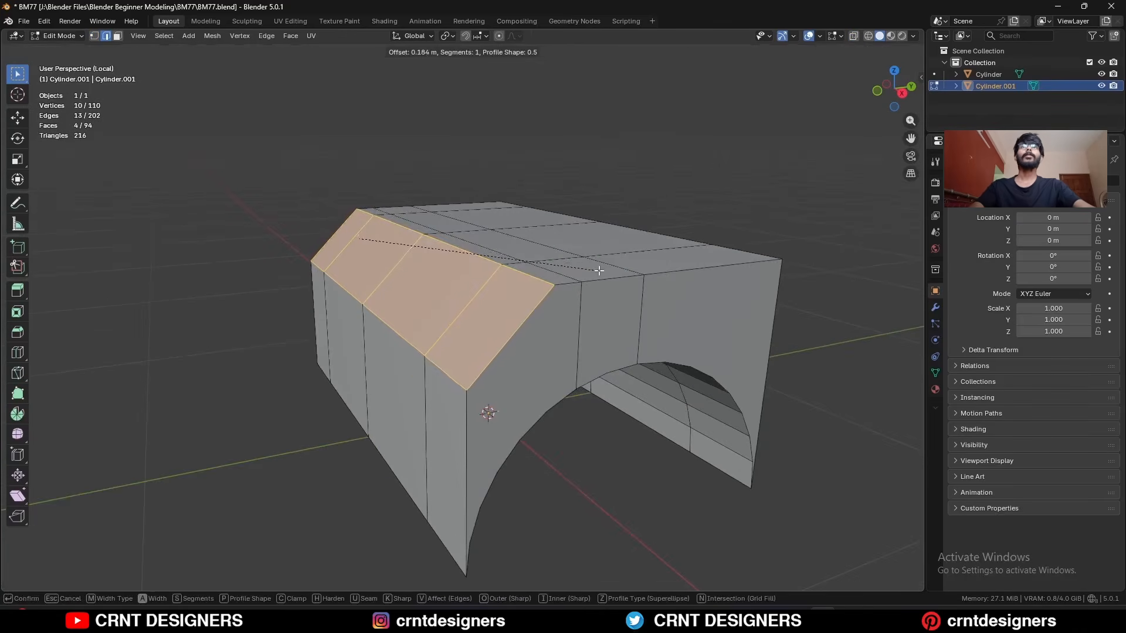
- Delete the middle faces on the block's bevelled side, and merge all vertices of the mesh by distance
left_click_drag(580, 451, 323, 303)
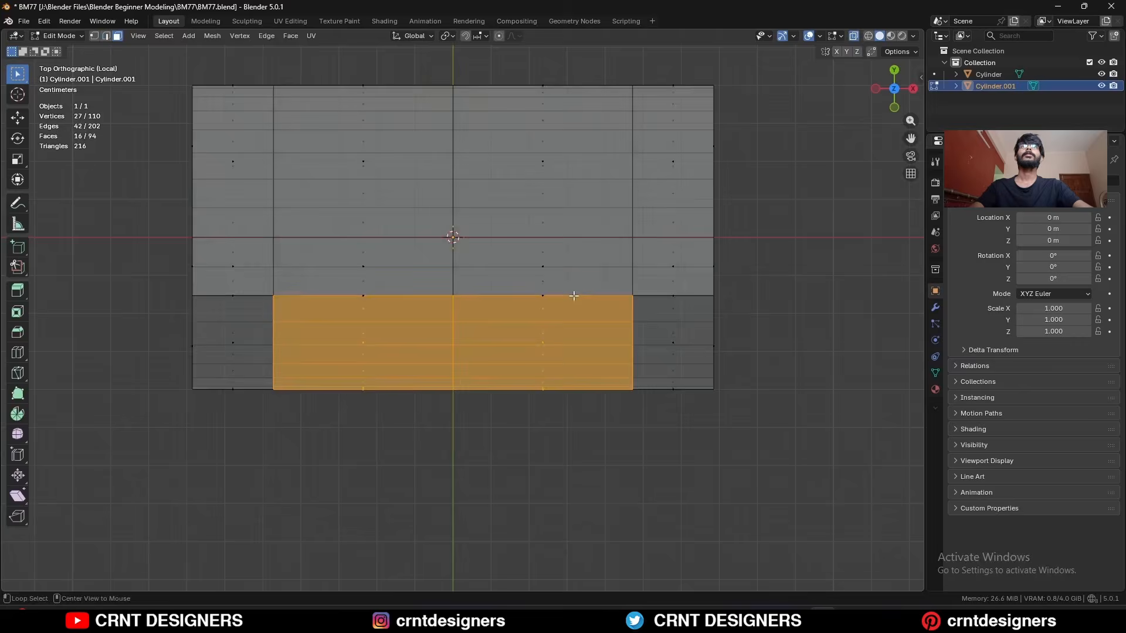
middle_click_drag(323, 302, 491, 188)
key("x")
left_click(486, 212)
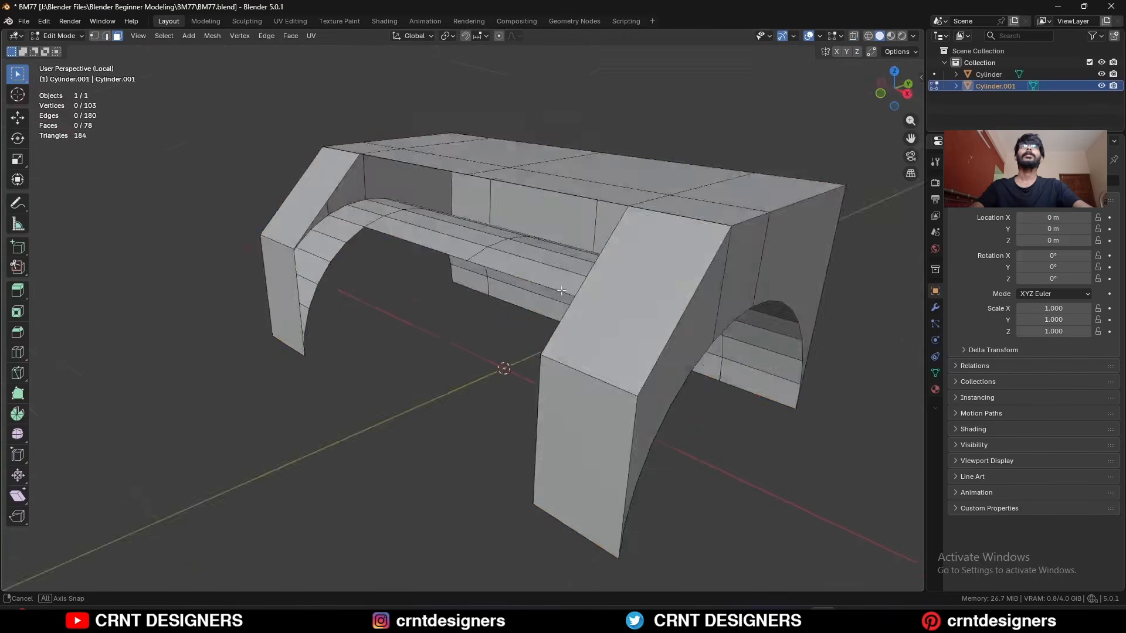
key("a")
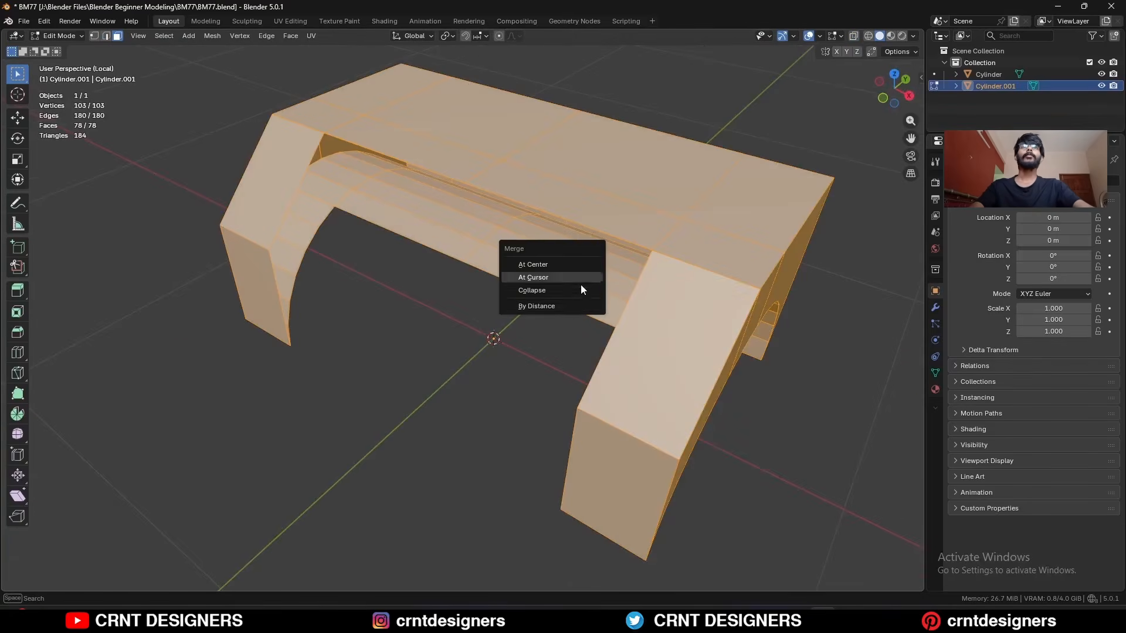
left_click(573, 303)
- Fill the open gap between the upper and lower edges of the cut-out, and close the inner sides of the legs with faces
middle_click_drag(561, 334, 601, 329)
key("2")
key("alt+a")
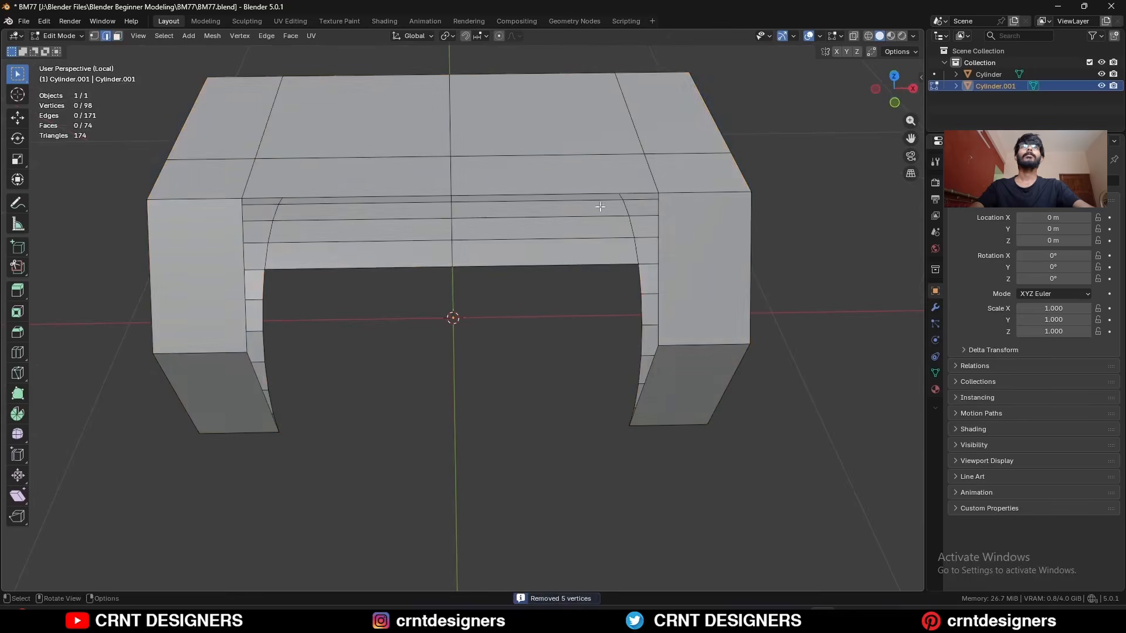
middle_click_drag(605, 189, 637, 182)
left_click(569, 249, "shift")
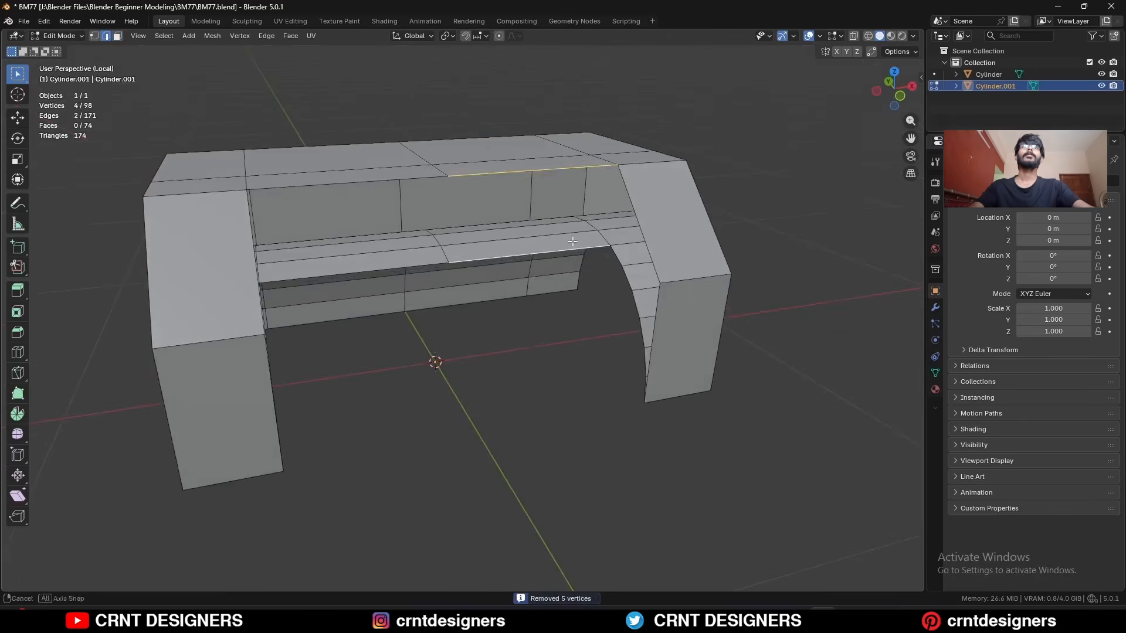
middle_click_drag(570, 237, 630, 266)
key("f")
left_click(451, 228)
key("f")
left_click(603, 241, "alt")
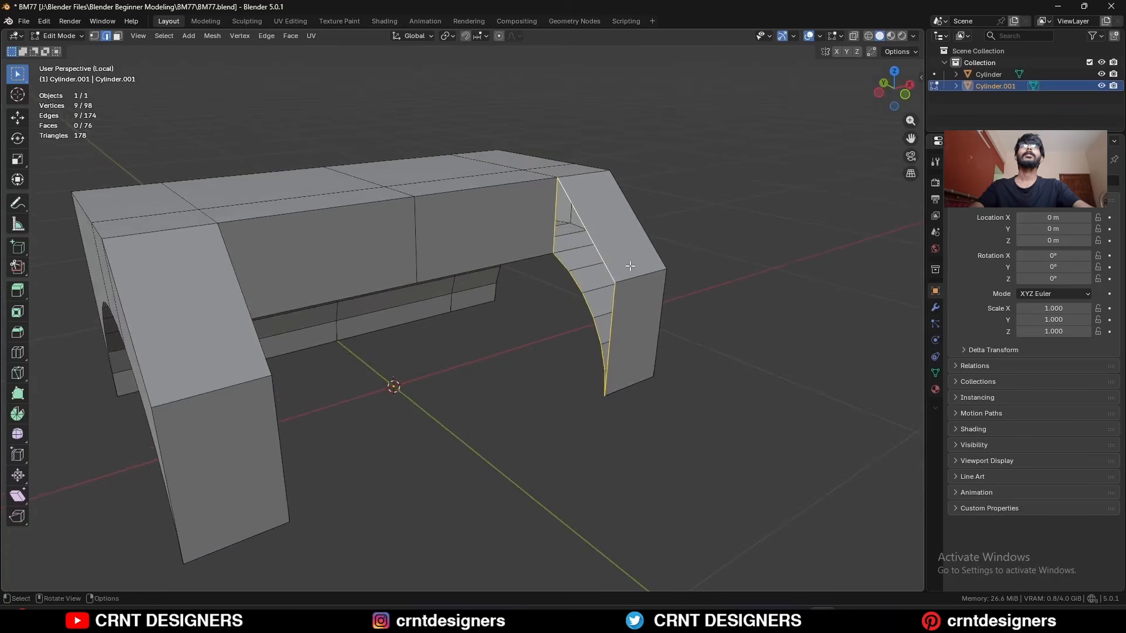
left_click(721, 205)
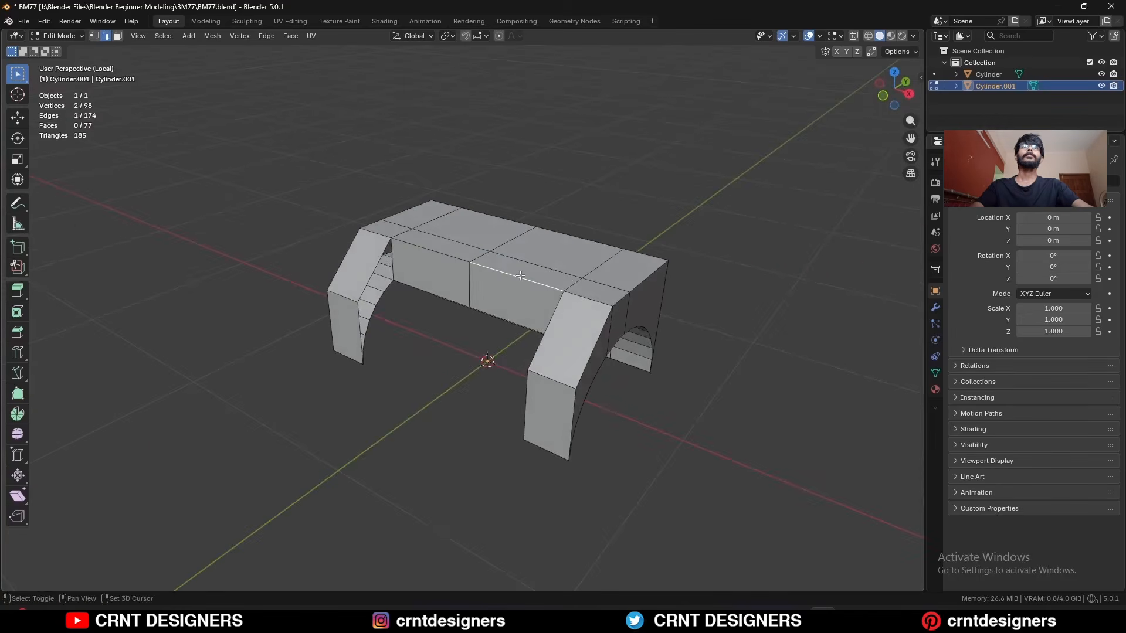
- Bevel the filled panel's upper edge, and clean up its corner by moving the stray vertex toward the panel and dissolving the short edge
middle_click_drag(520, 275, 633, 264)
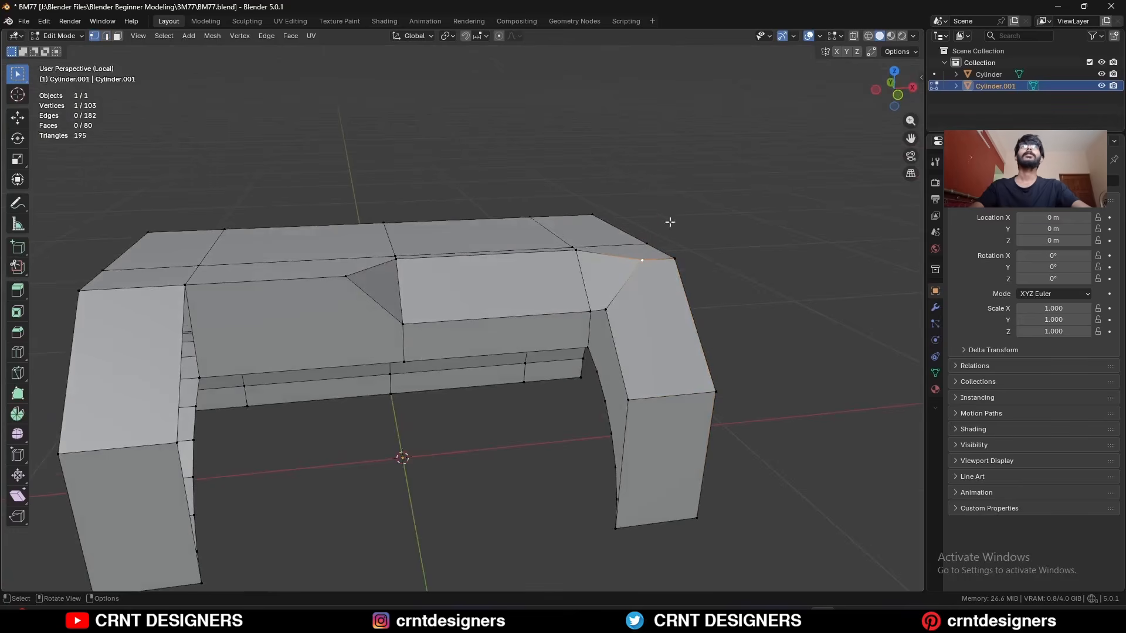
left_click(19, 121)
left_click_drag(726, 255, 672, 256)
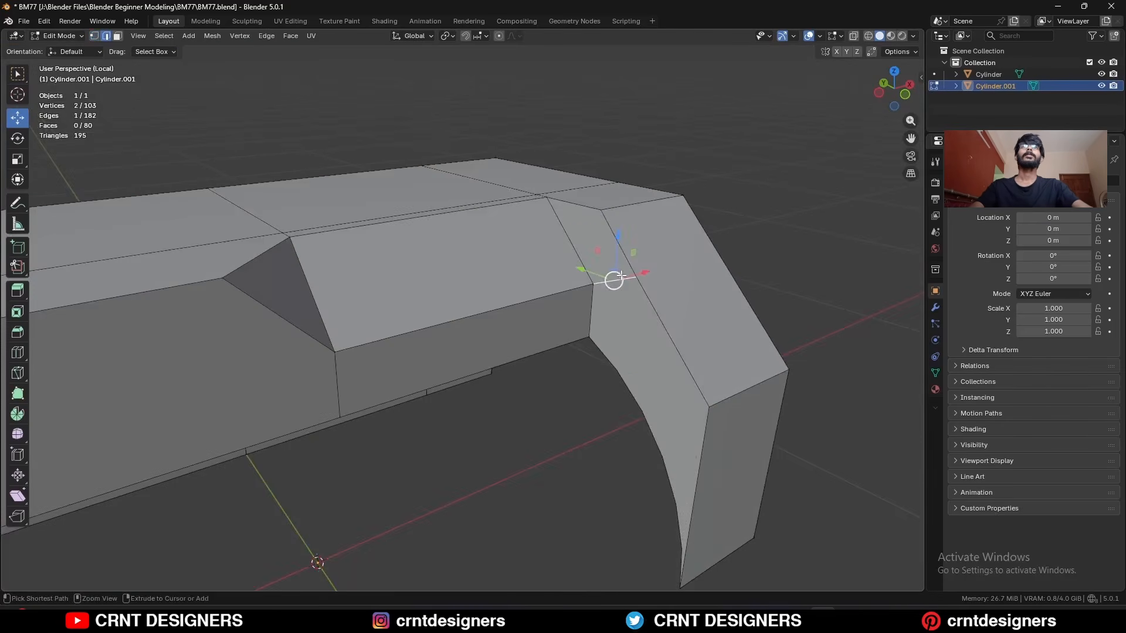
key("ctrl+x")
scroll(620, 276, "down", 1)
middle_click_drag(631, 304, 570, 266)
- Bevel the horizontal bend edge on the outside of one leg with two segments
key("Tab")
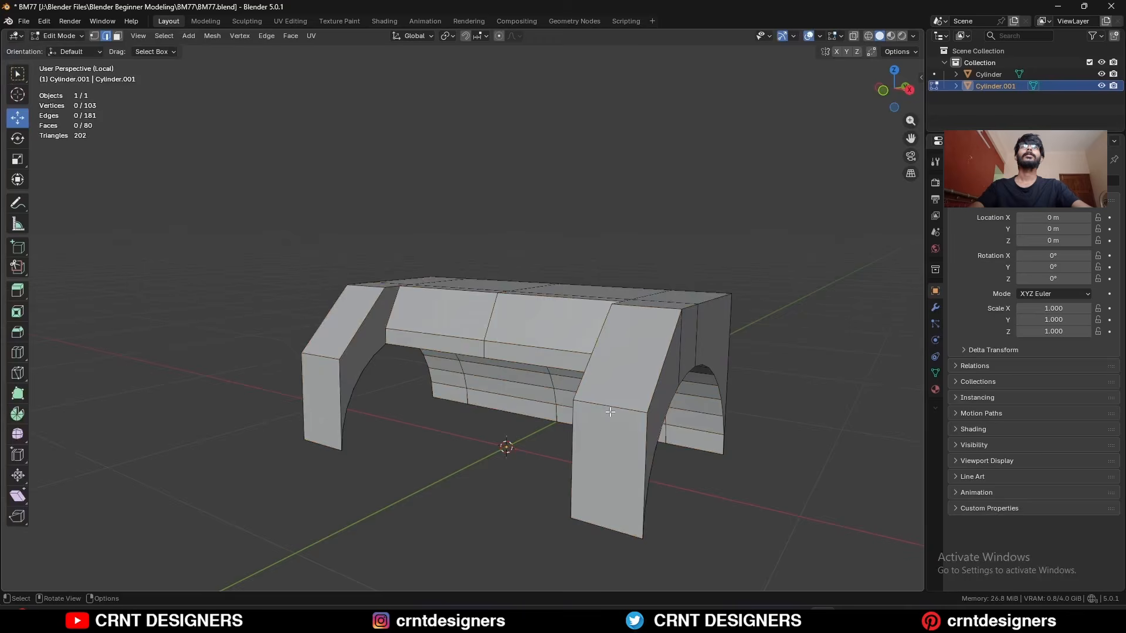
left_click(565, 397)
middle_click_drag(589, 425, 545, 367)
key("ctrl+b")
left_click(611, 372)
left_click(193, 414)
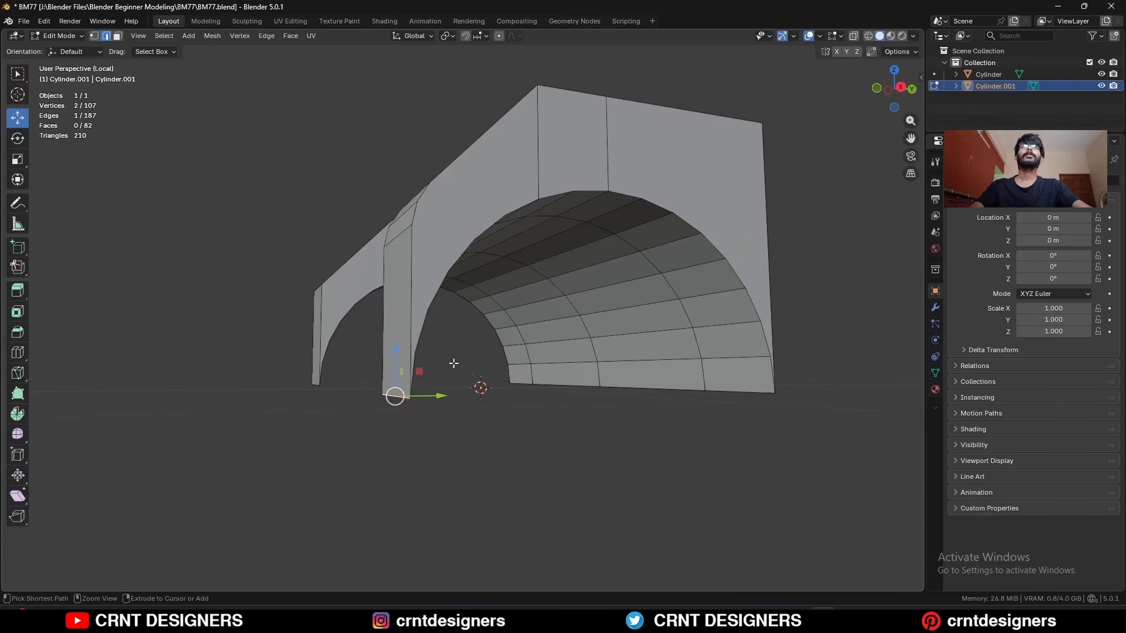
- Bevel the bottom edge of the same leg with a width of about 0.16 m
key("ctrl+b")
scroll(503, 383, "up", 1)
left_click(503, 382)
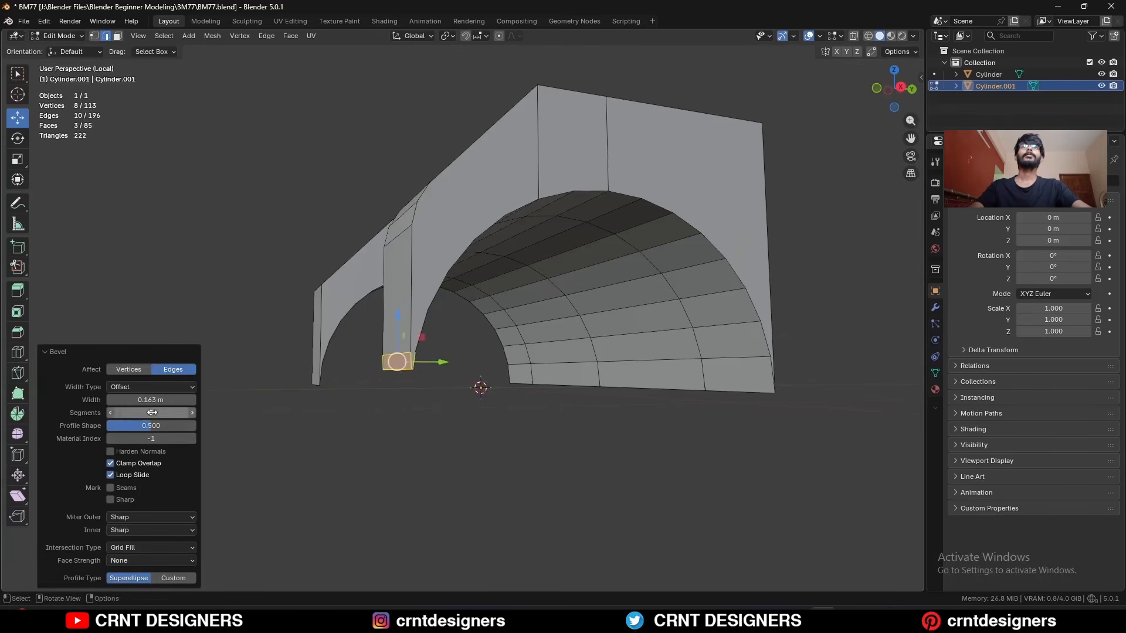
middle_click_drag(273, 367, 446, 343)
- Merge all overlapping vertices of the block by distance at 0.0001 m
key("a")
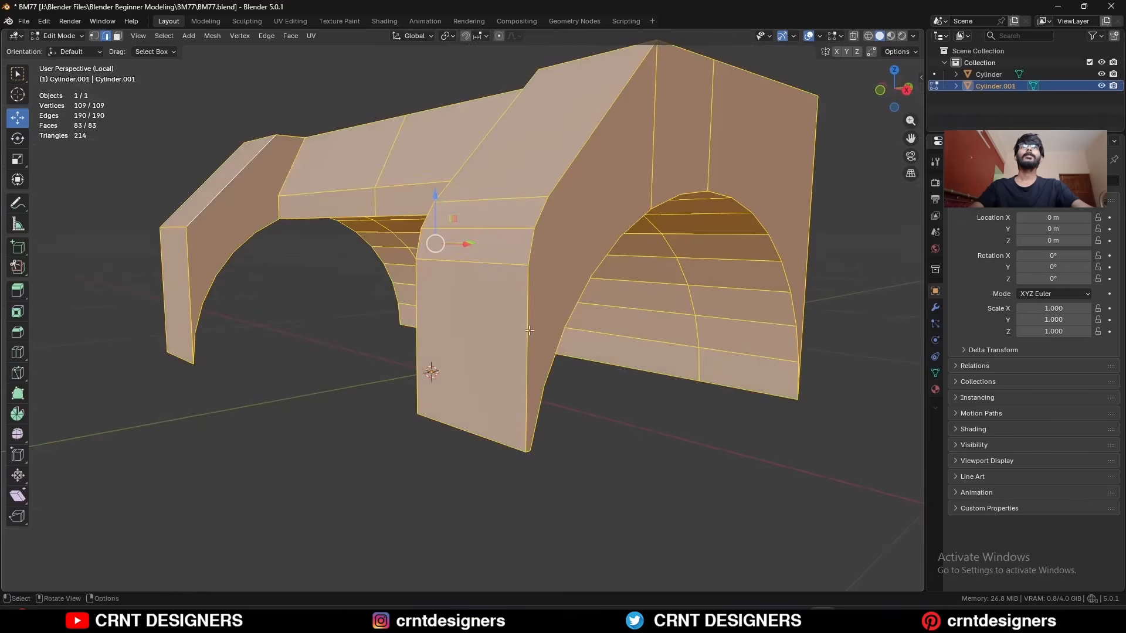
key("m")
left_click(509, 333)
scroll(470, 373, "down", 2)
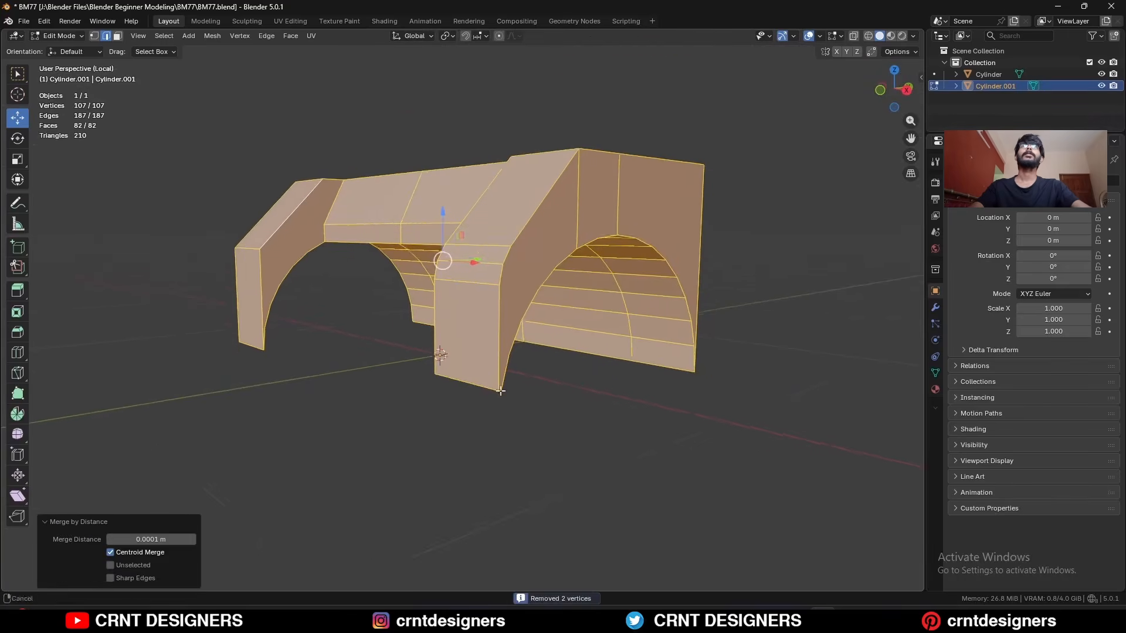
- Delete all faces on the negative X half of the block, from its centre line outward
key("KP_1")
key("alt+a")
left_click_drag(387, 164, 134, 456)
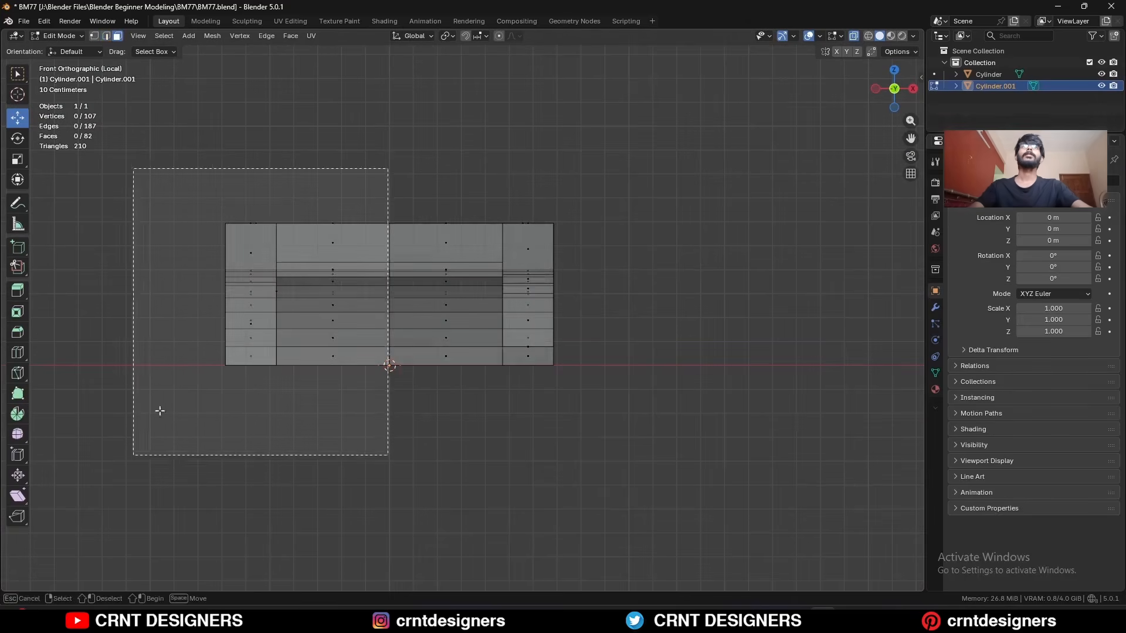
key("x")
left_click(509, 210)
middle_click_drag(565, 221, 401, 246)
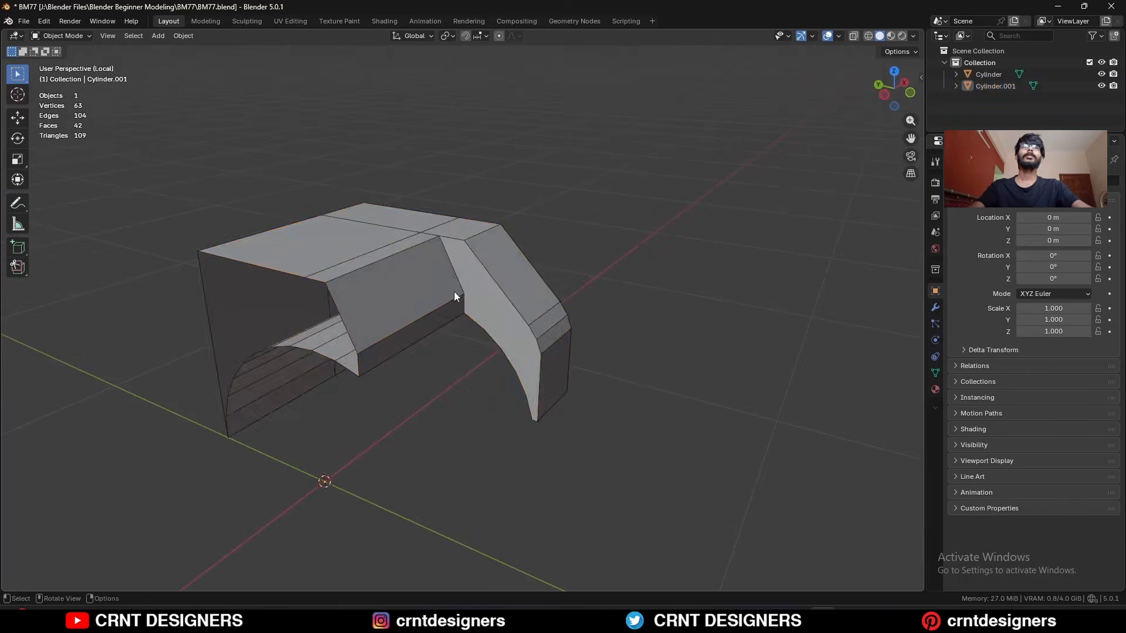
- Knife-cut the leg section's top face straight along the X direction, level with the front top edge of the crossbar
left_click(455, 288)
middle_click_drag(470, 244, 509, 290)
middle_click_drag(508, 291, 492, 243, "shift")
key("Tab")
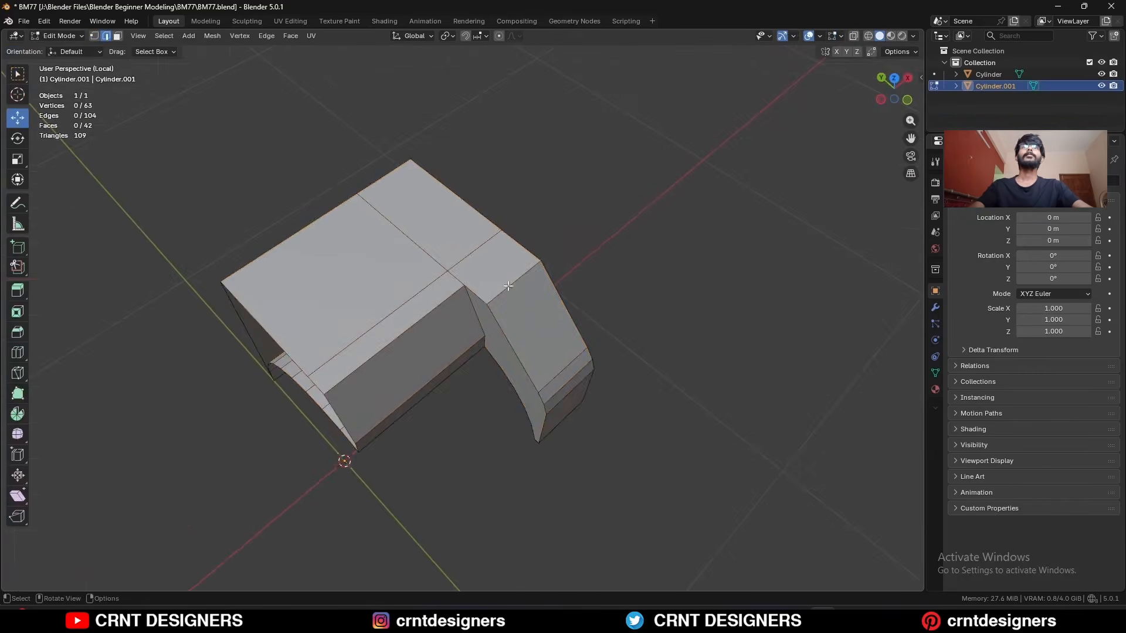
key("KP_7")
key("k")
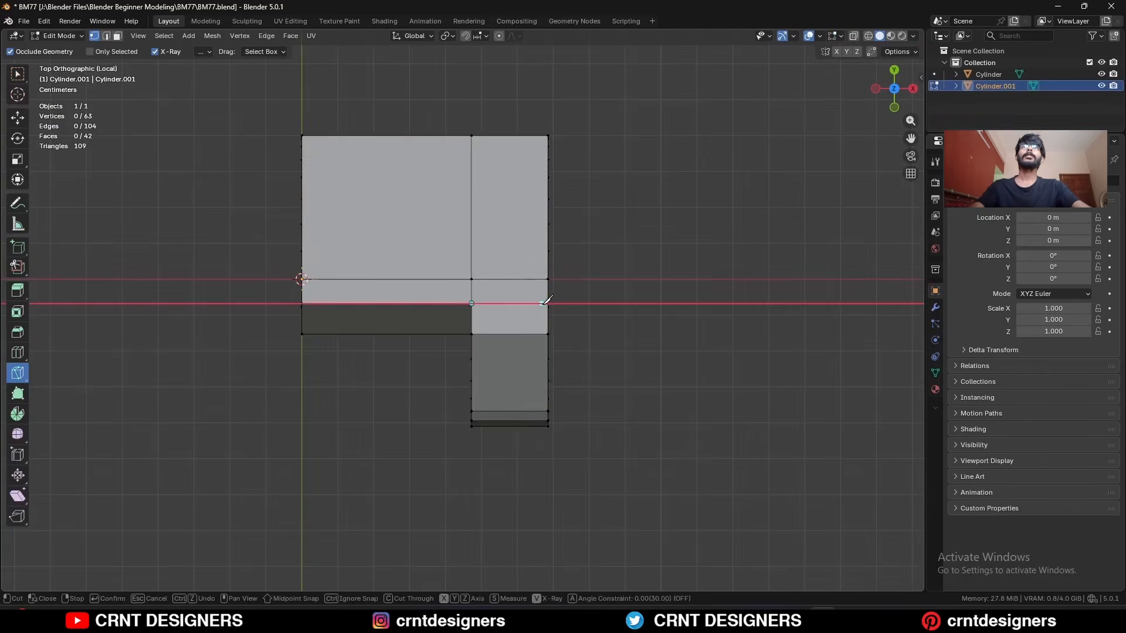
- Knife-cut from the arch's lower vertices to the leg's outer edge, meeting the bevelled bend corners and adding a horizontal cut lower down
key("ctrl+KP_3")
left_click(479, 371)
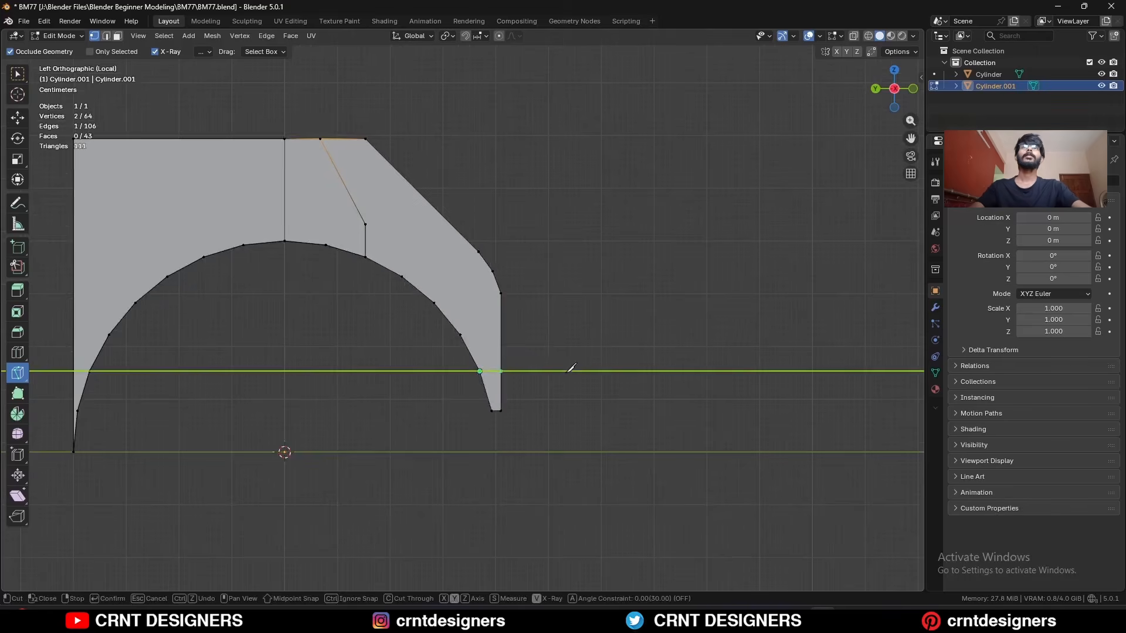
left_click(568, 372)
key("Return")
left_click(460, 335)
left_click(501, 293)
left_click(434, 303)
left_click(493, 271)
middle_click_drag(467, 261, 455, 268)
scroll(455, 267, "down", 2)
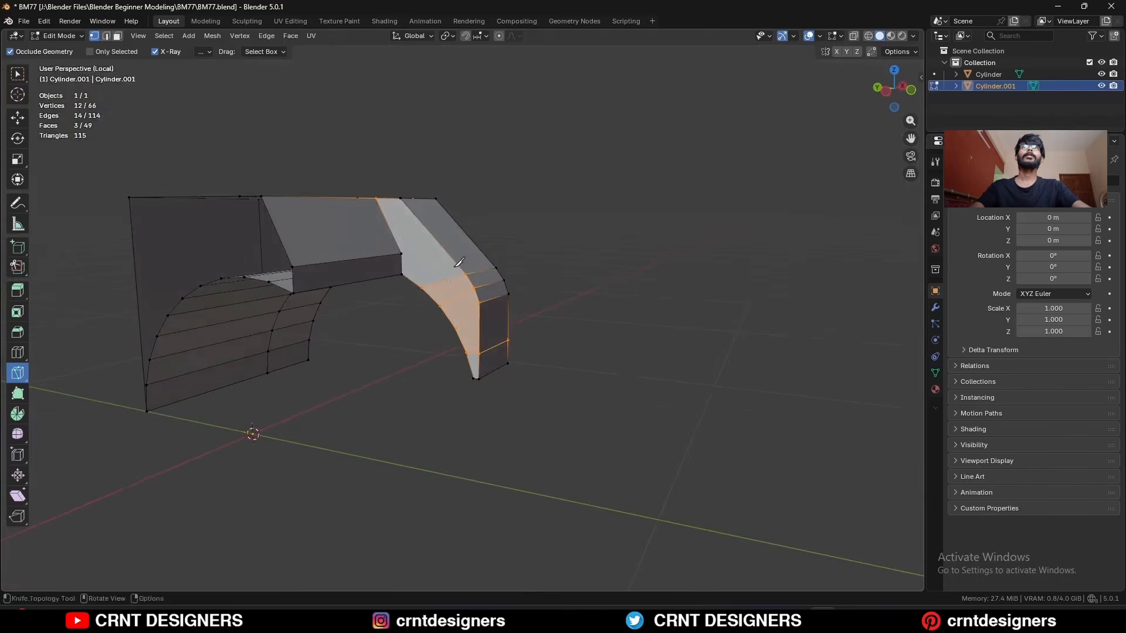
- Add a centred loop cut down the leg's inner side and knife-connect its upper end to the inner corner vertex
key("ctrl+r")
left_click(450, 271)
right_click(447, 274)
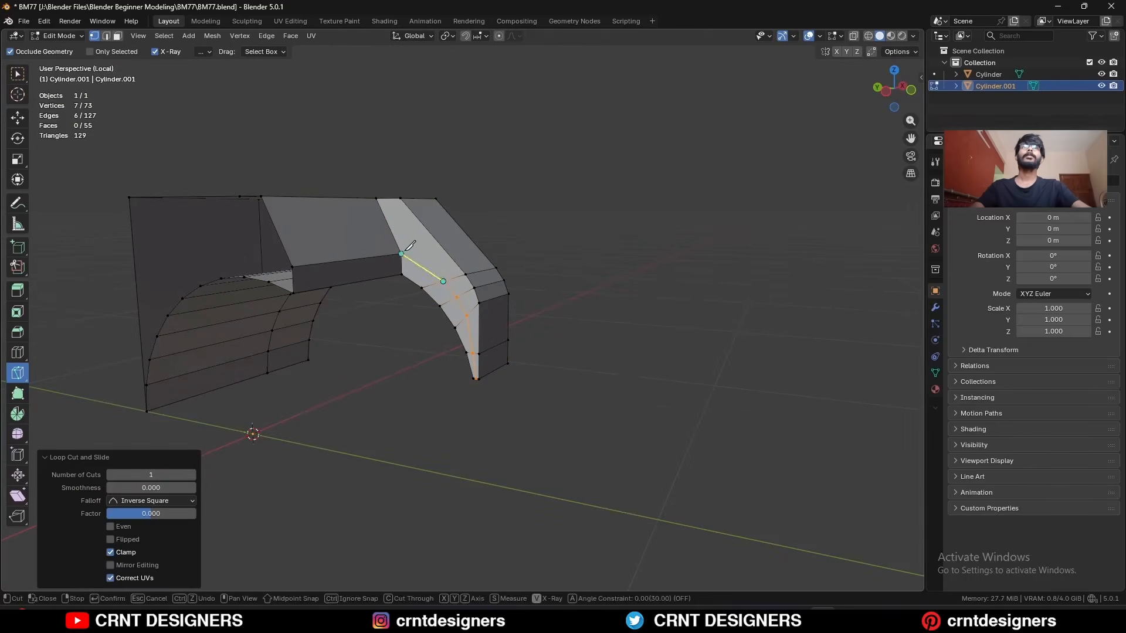
key("Return")
- Add a matching centred loop cut down the leg's outer side and knife-cut extra edges above the arch towards the top
middle_click_drag(401, 254, 565, 242)
left_click(433, 289)
key("ctrl+r")
left_click(507, 340)
left_click(565, 206)
left_click(553, 314)
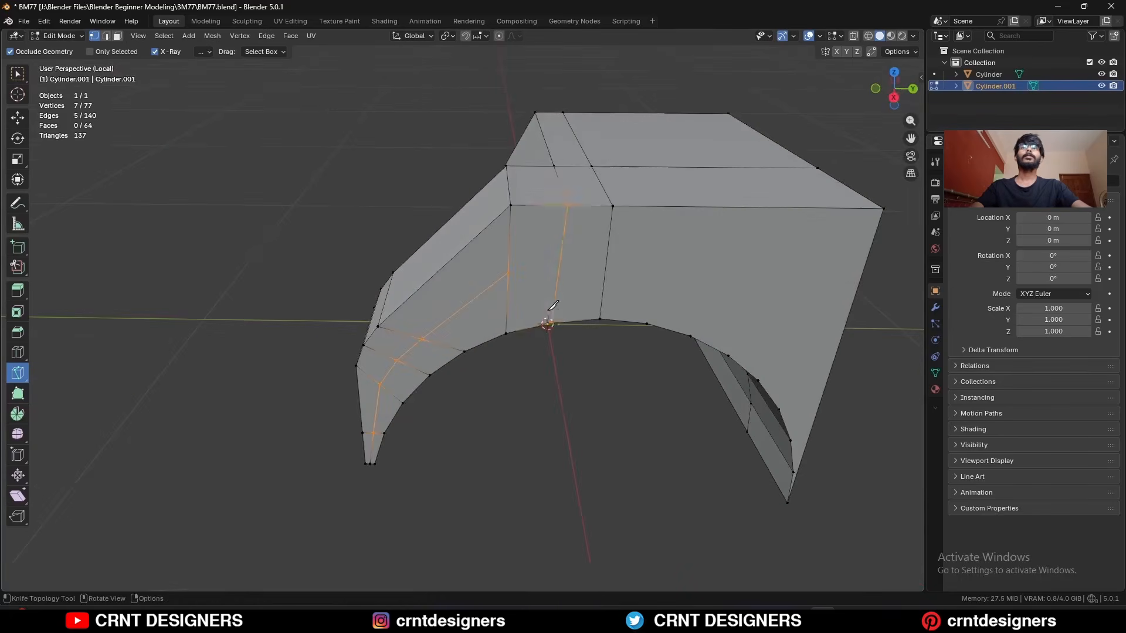
middle_click_drag(553, 308, 531, 258)
left_click(516, 211)
left_click(572, 201)
key("Return")
middle_click_drag(572, 201, 489, 223)
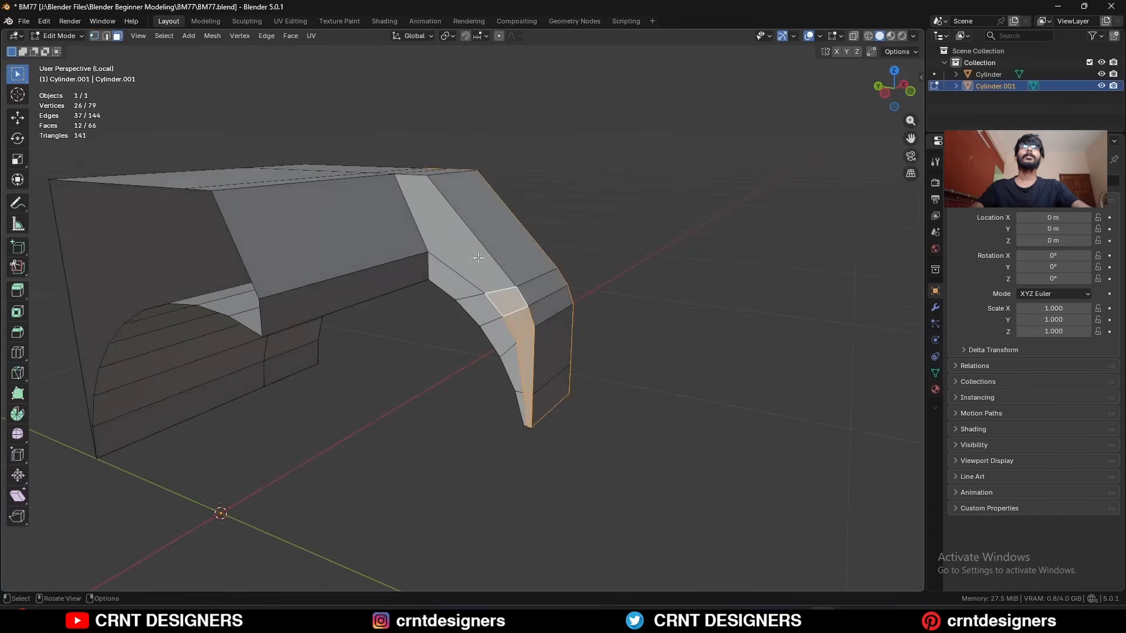
- Knife-cut from the leg's inner corner vertex across the sloped face and onto the leg's outer side
key("1")
left_click(428, 252)
key("KP_Decimal")
middle_click_drag(428, 252, 443, 254)
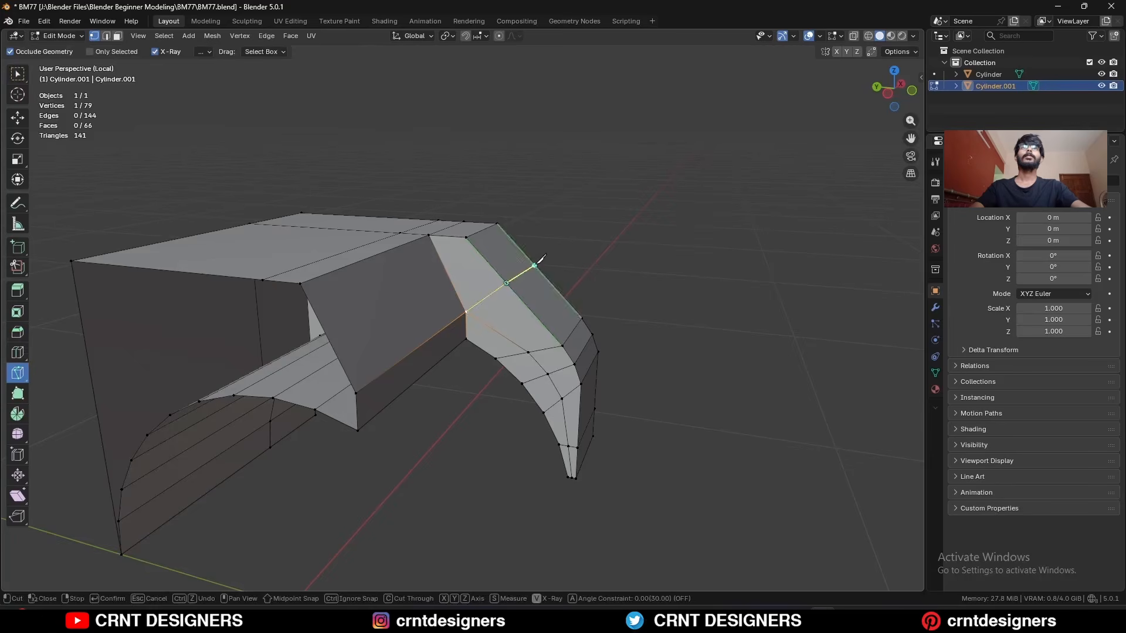
left_click(534, 265)
key("Return")
middle_click_drag(534, 265, 680, 299)
left_click(489, 312)
key("Return")
- Bevel the block's outline edge loops 0.0301 m wide with two segments, profile shape 1.000 and Loop Slide off
key("w")
key("2")
left_click(532, 319, "alt")
middle_click_drag(532, 316, 404, 399)
left_click(400, 436, "alt+shift")
middle_click_drag(405, 458, 487, 311)
left_click(361, 389, "alt+shift")
left_click(488, 310, "alt+shift")
left_click(524, 275, "alt+shift")
middle_click_drag(524, 275, 565, 339)
key("ctrl+b")
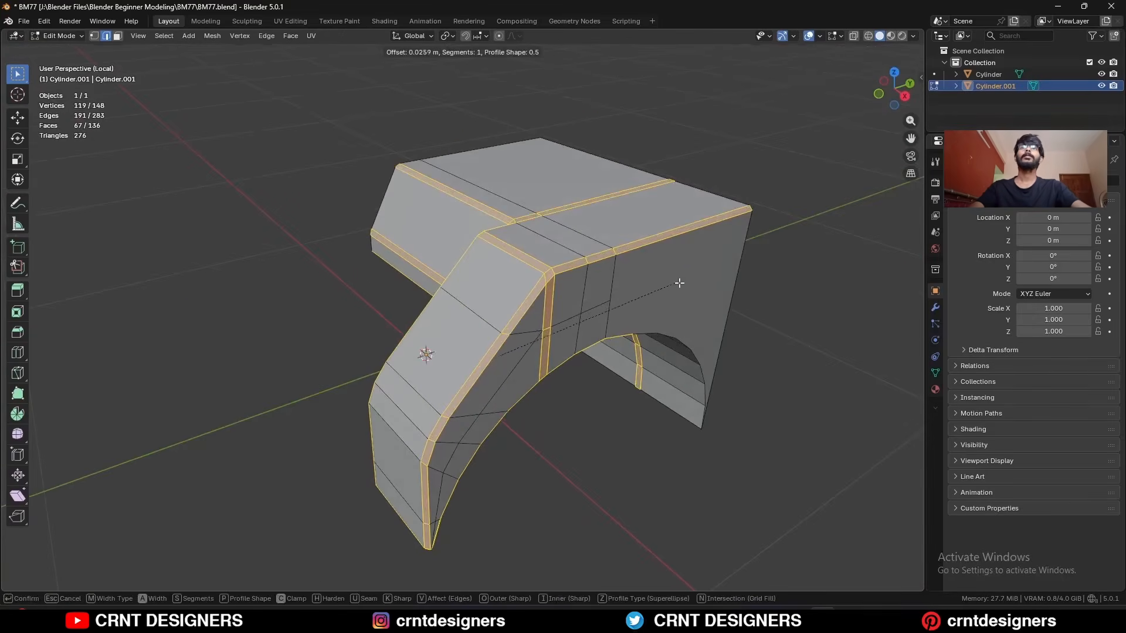
left_click(688, 276)
left_click(192, 413)
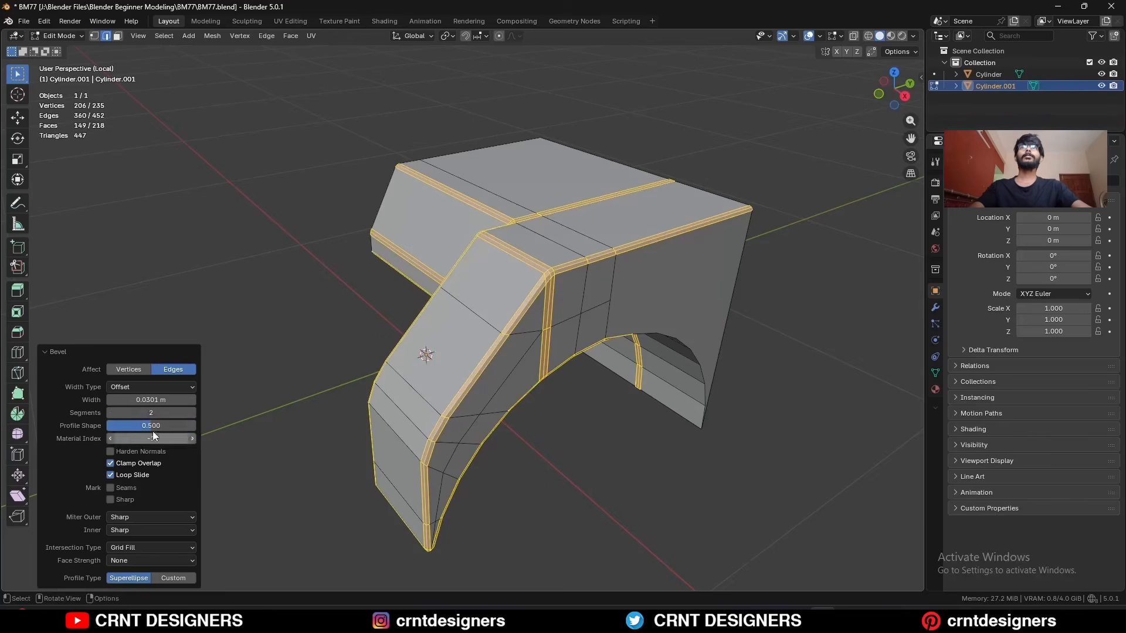
left_click_drag(152, 426, 376, 423)
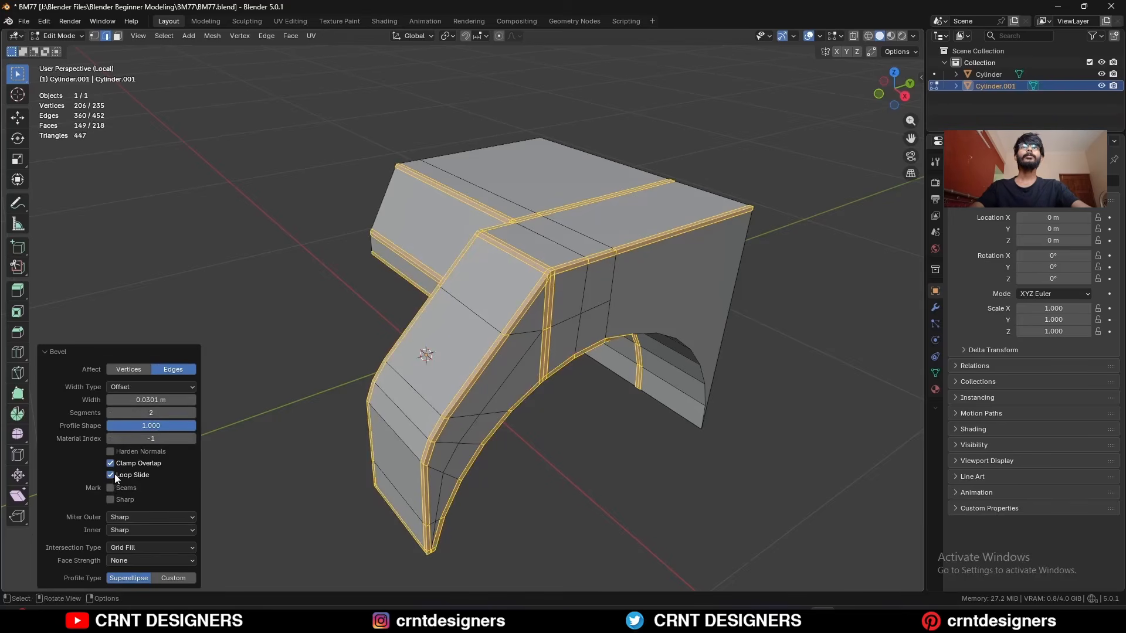
middle_click_drag(509, 374, 552, 376)
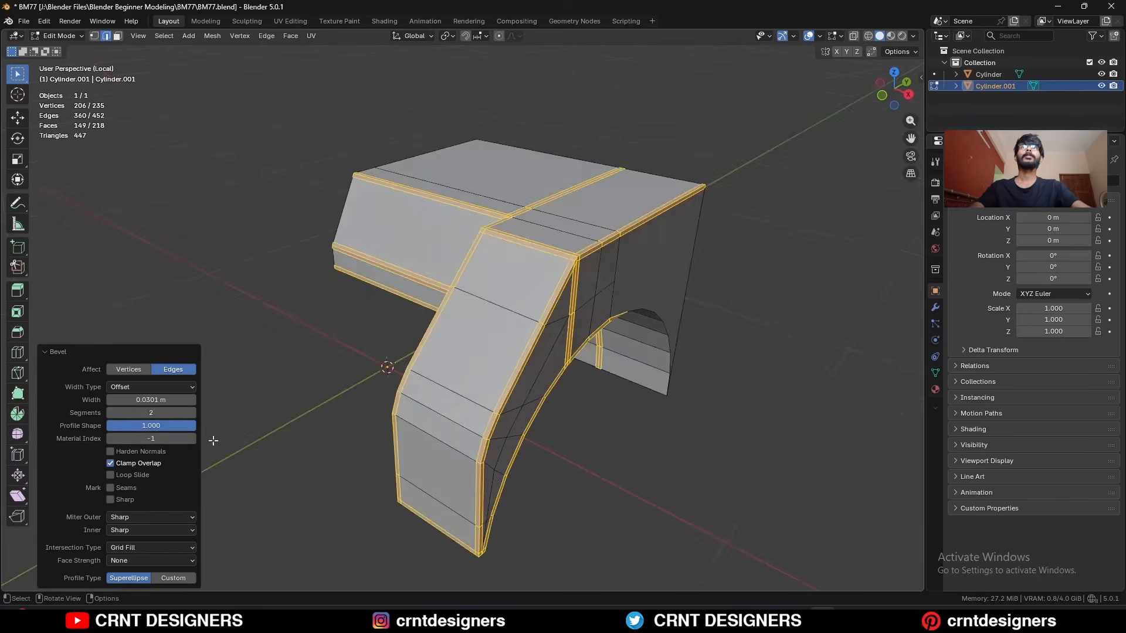
- Merge the crowded vertices near the leg's bottom tip at their center
middle_click_drag(397, 347, 417, 306)
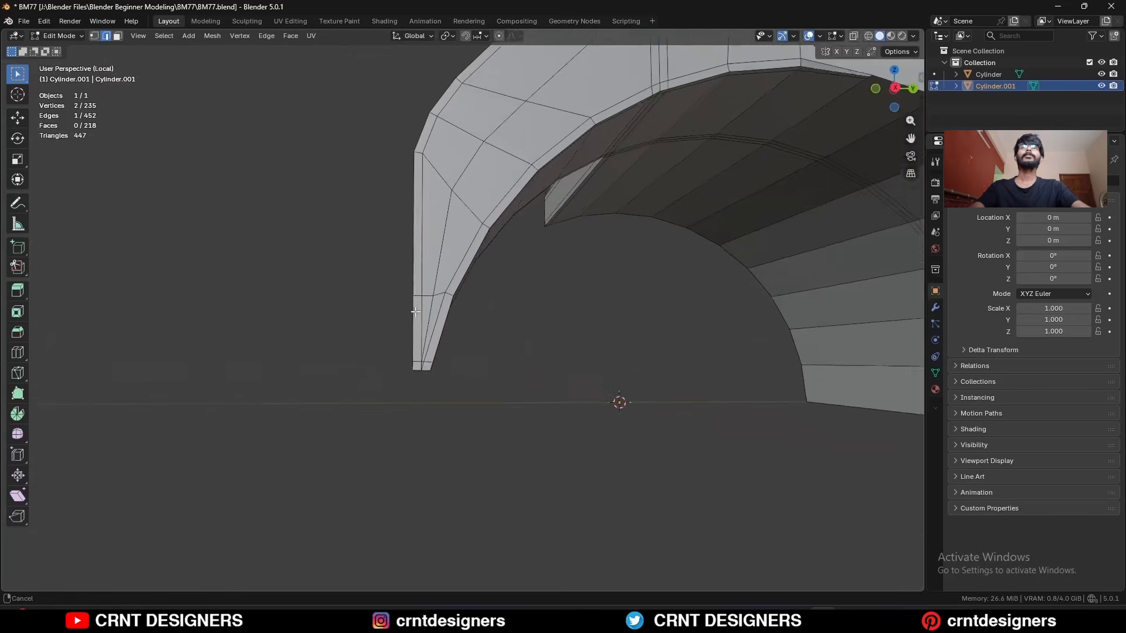
scroll(415, 311, "up", 4)
key("1")
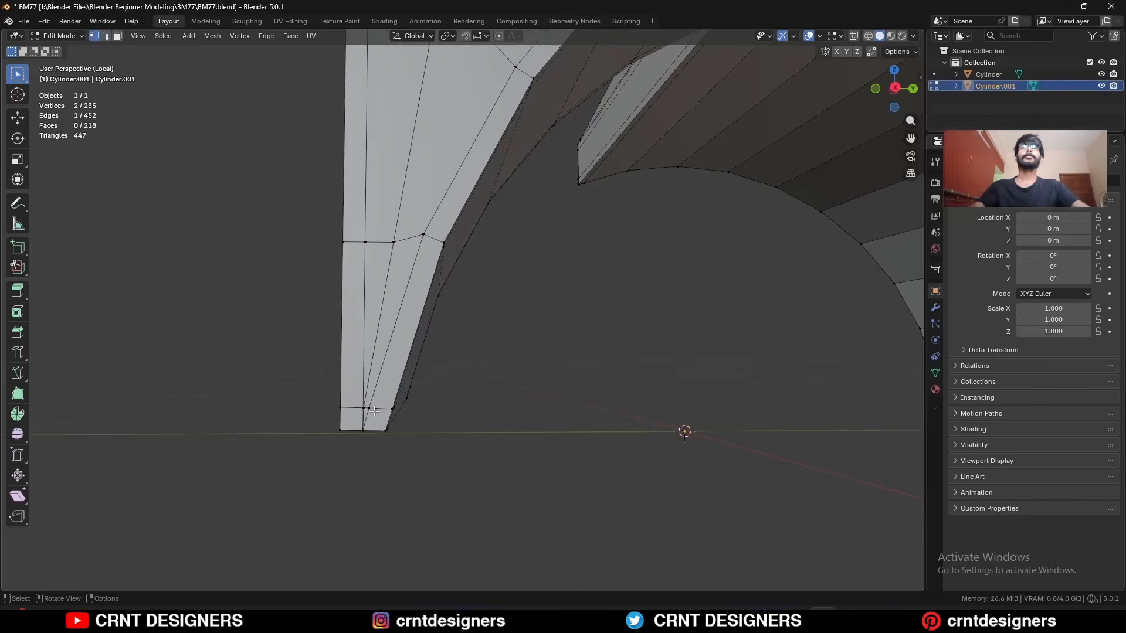
left_click_drag(372, 408, 353, 394)
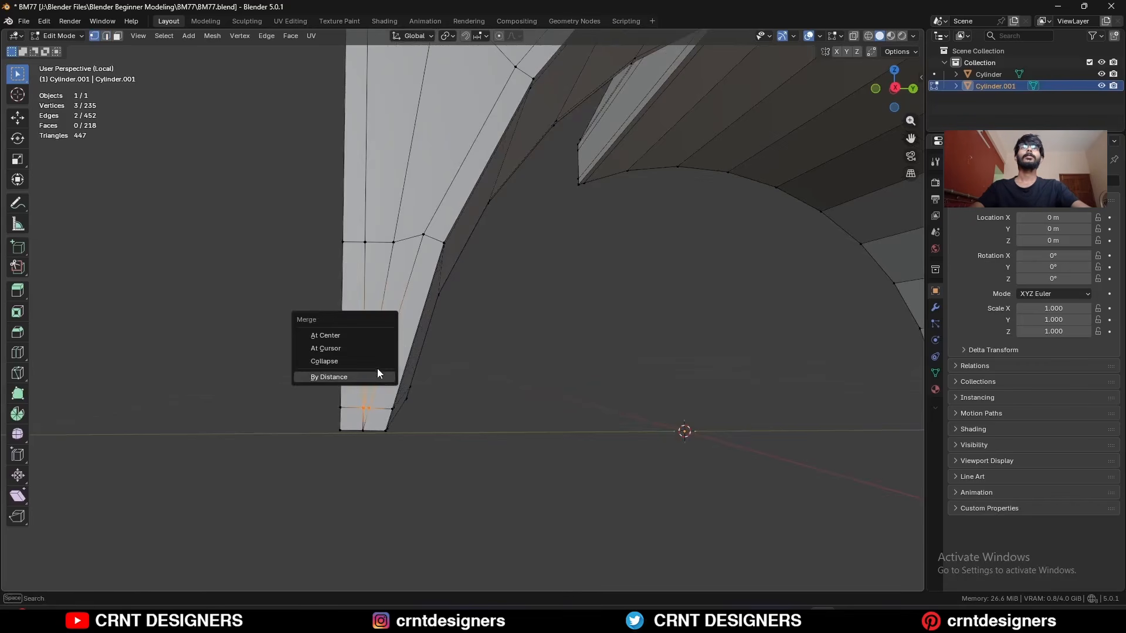
left_click(375, 336)
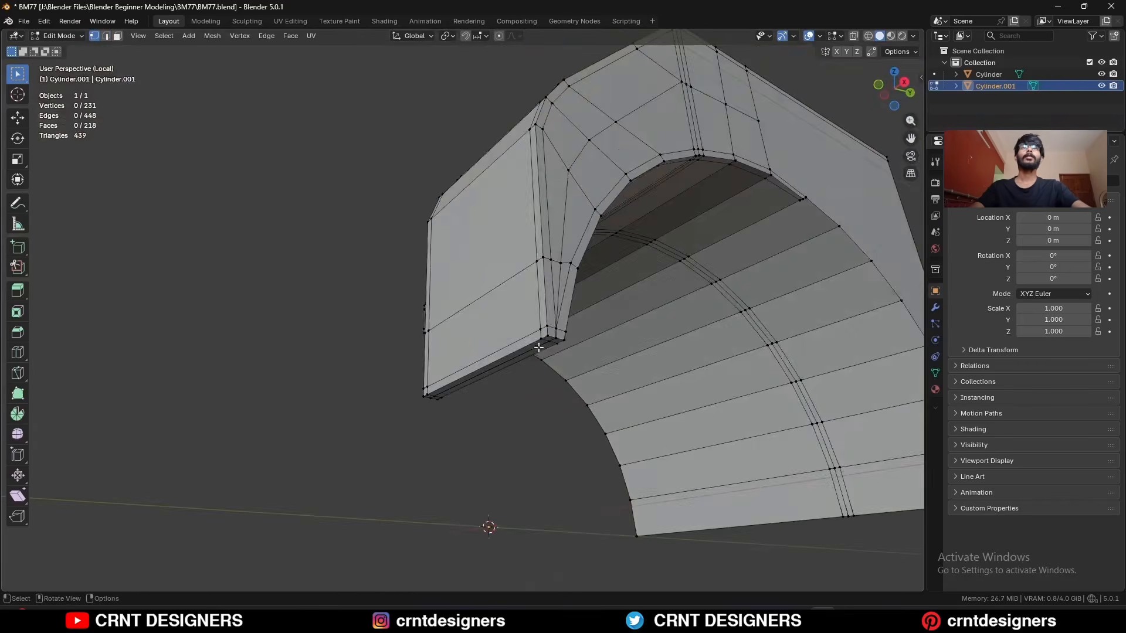
- Merge all overlapping vertices of the mesh by distance at 0.0001 m
key("a")
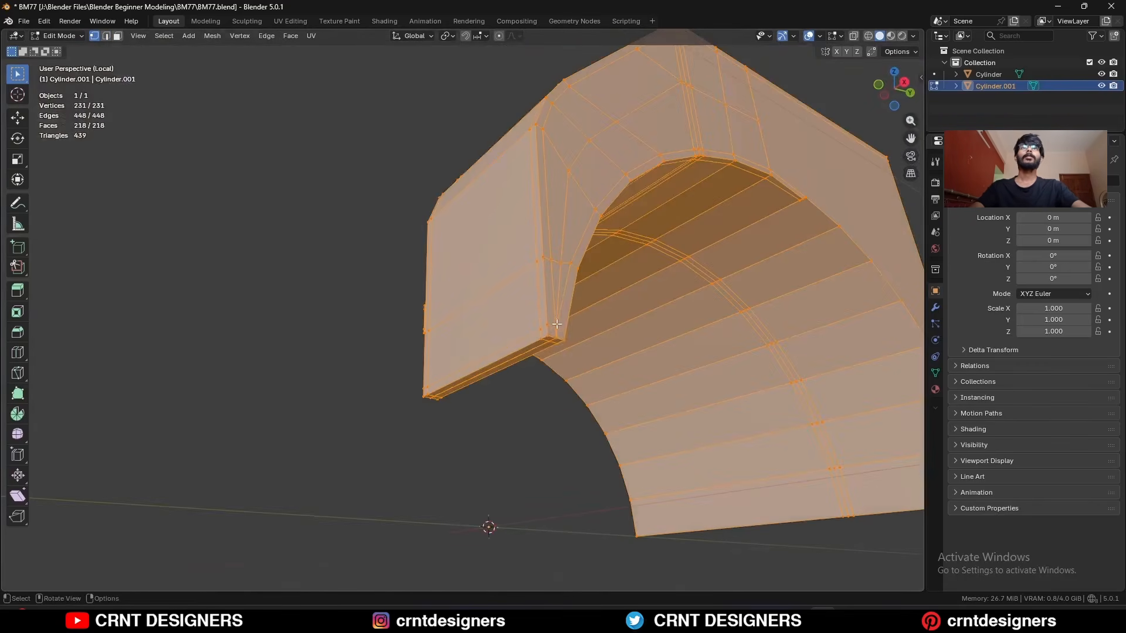
key("m")
left_click(541, 359)
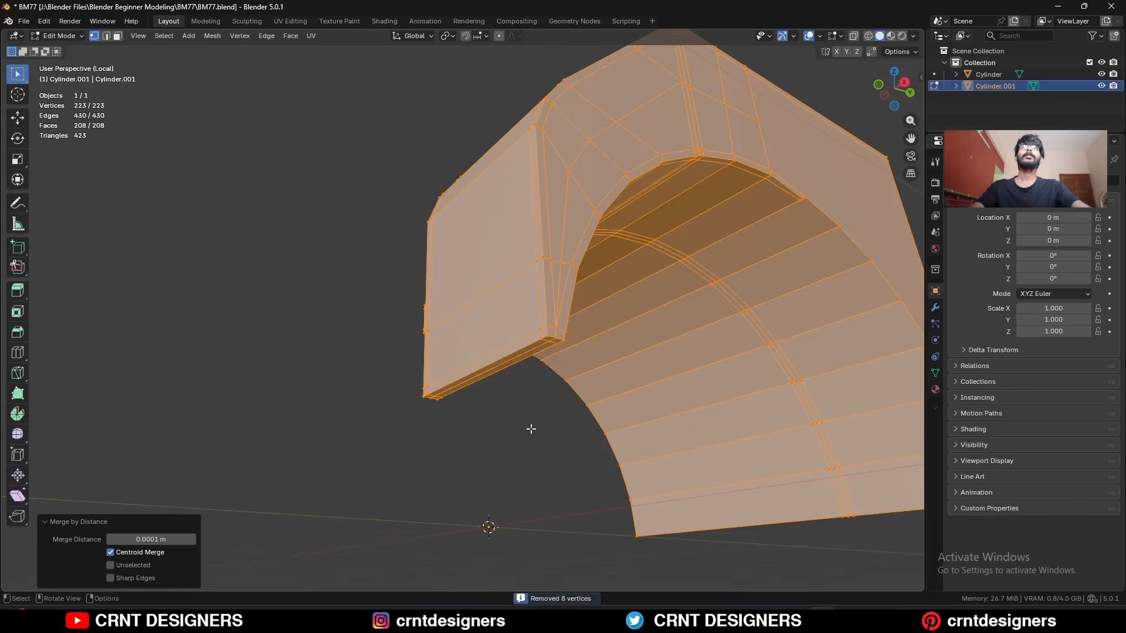
key("alt+a")
- Merge the three neighbouring bevel vertices at the leg's upper outer corner into a single vertex
middle_click_drag(530, 427, 532, 271)
key("3")
left_click(539, 243, "shift")
left_click(528, 243, "shift")
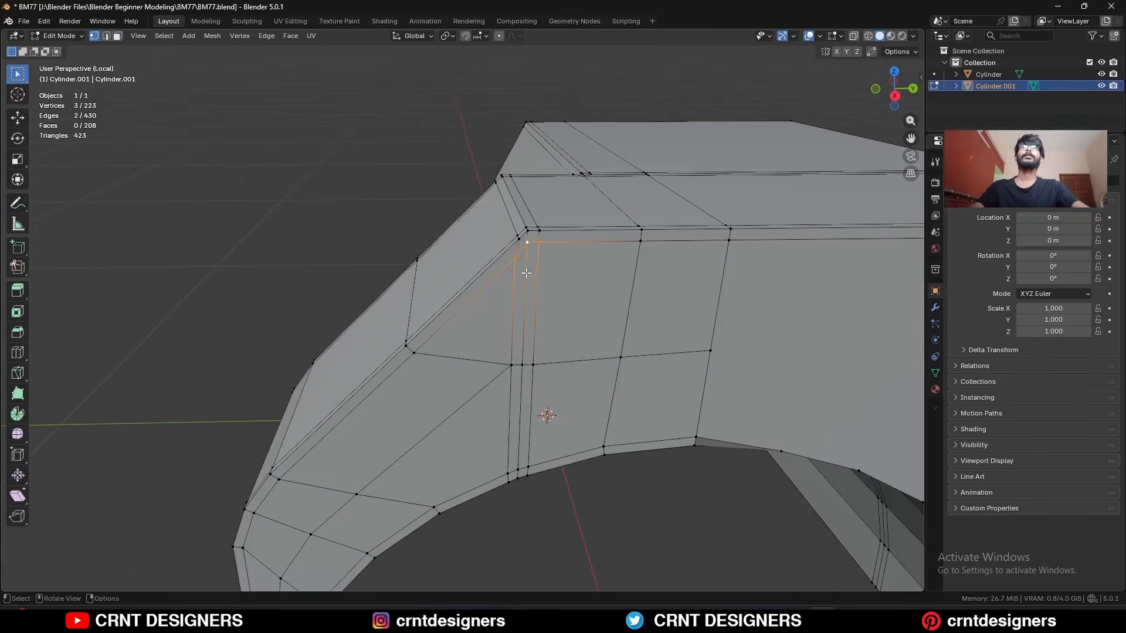
key("x")
left_click(525, 269)
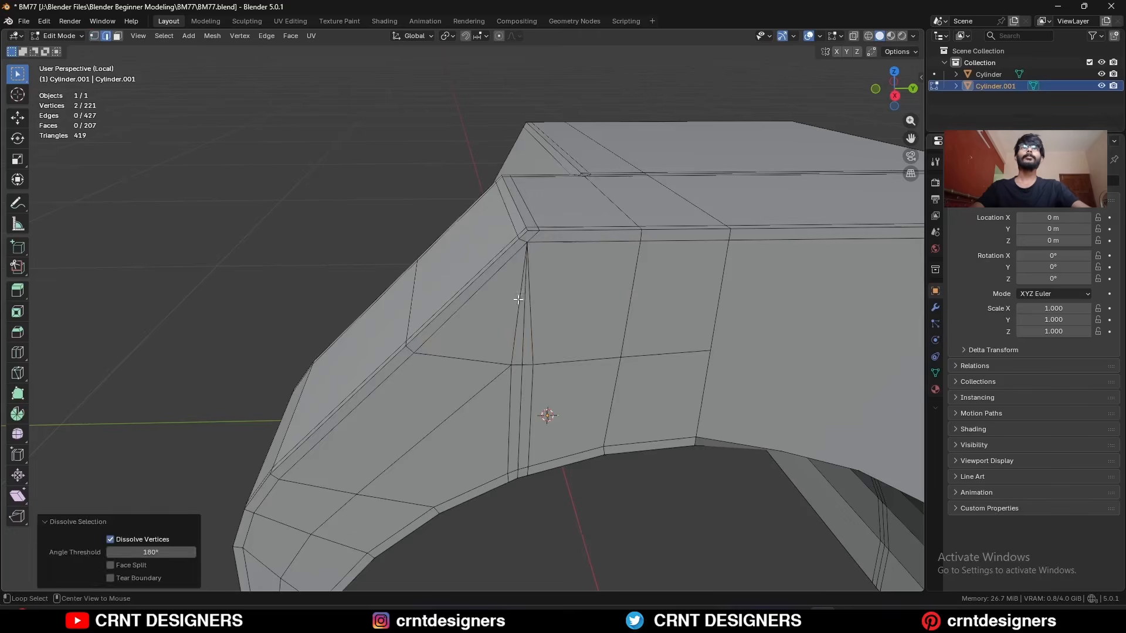
- Connect the two diagonal vertices at the underside corner between leg and crossbar and dissolve the redundant corner edge
left_click(518, 299, "alt")
middle_click_drag(518, 300, 513, 171)
middle_click_drag(521, 328, 538, 226)
scroll(538, 226, "up", 5)
key("1")
left_click(573, 185)
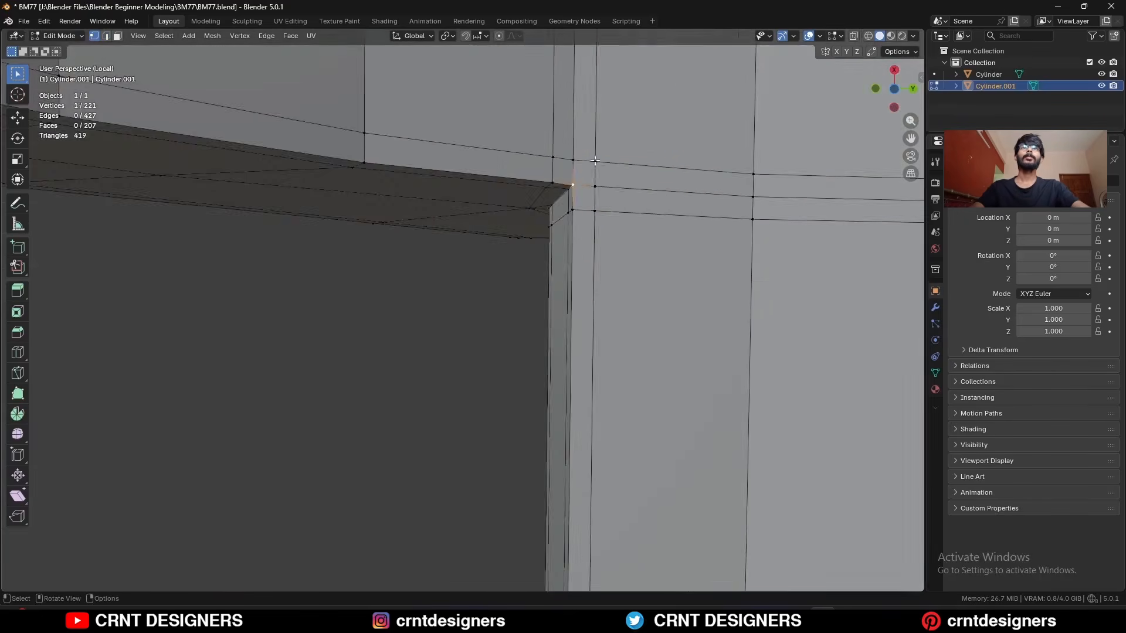
left_click(595, 161, "shift")
middle_click_drag(595, 161, 508, 257)
key("ctrl+x")
- Join the neighbouring pair of vertices diagonally on the other side of the same underside corner
key("1")
left_click(474, 256)
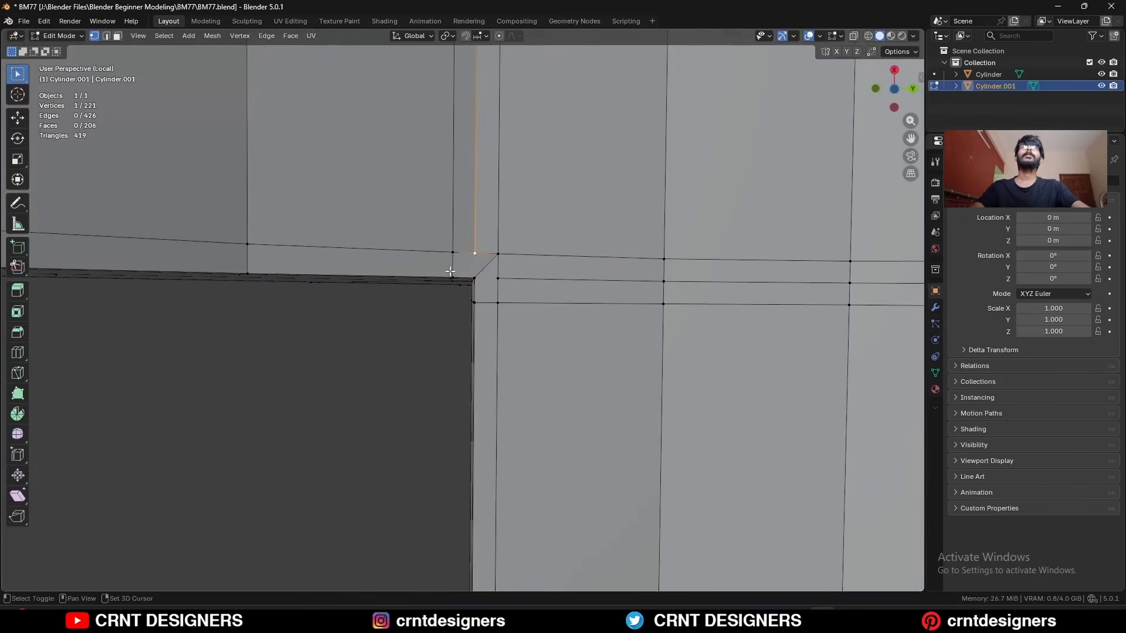
key("j")
left_click(483, 300)
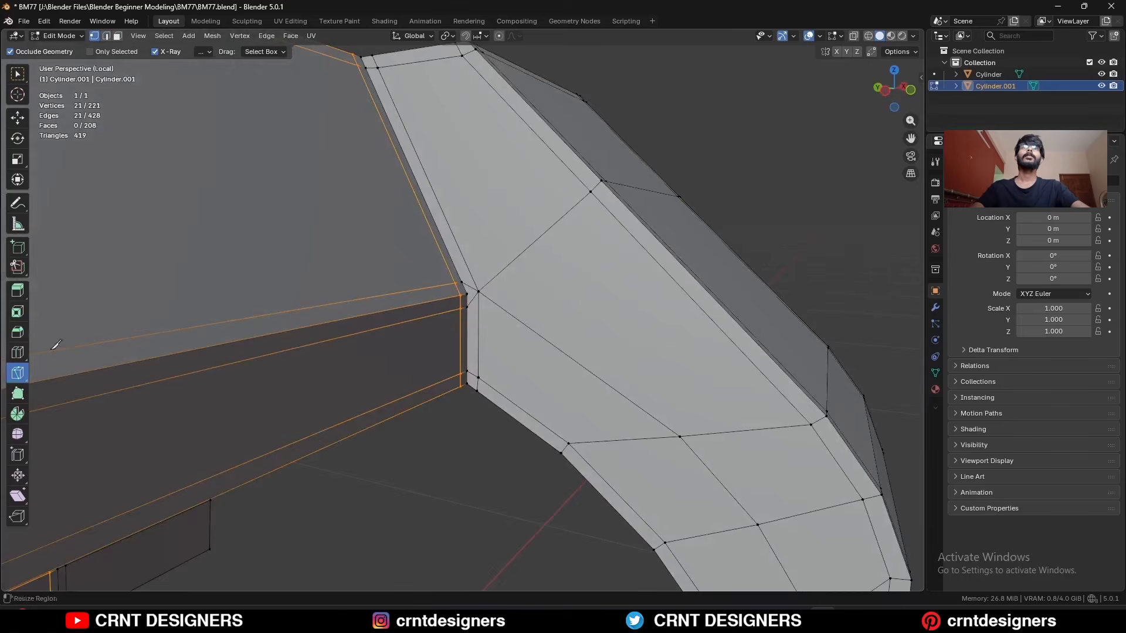
- Knife-cut from the bevelled inner corner to the central vertex on the leg's inner side and dissolve the leftover edge
key("k")
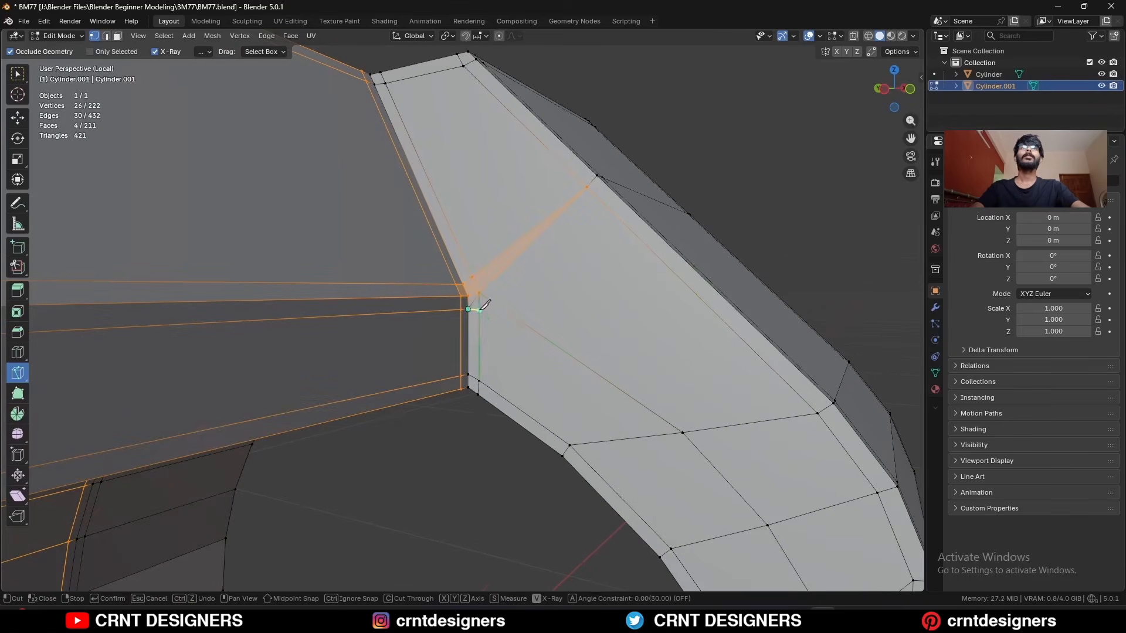
left_click(684, 432)
key("Return")
key("ctrl+x")
scroll(476, 302, "down", 3)
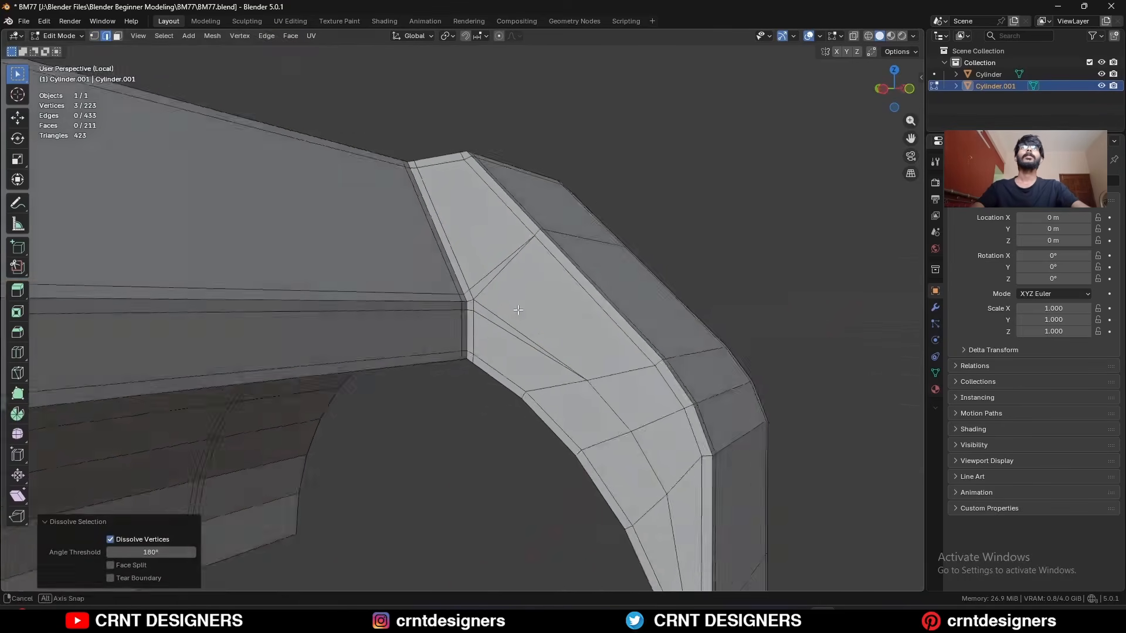
- Dissolve the surplus bevel edge loop running beside the inner corner where the crossbar meets the leg
mouse_move(476, 302)
middle_mouse_down()
mouse_move(537, 221)
mouse_move(475, 302)
middle_mouse_up()
scroll(475, 305, "up", 4)
left_click(475, 306, "alt")
middle_click_drag(382, 311, 456, 244)
scroll(457, 244, "down", 4)
key("ctrl+x")
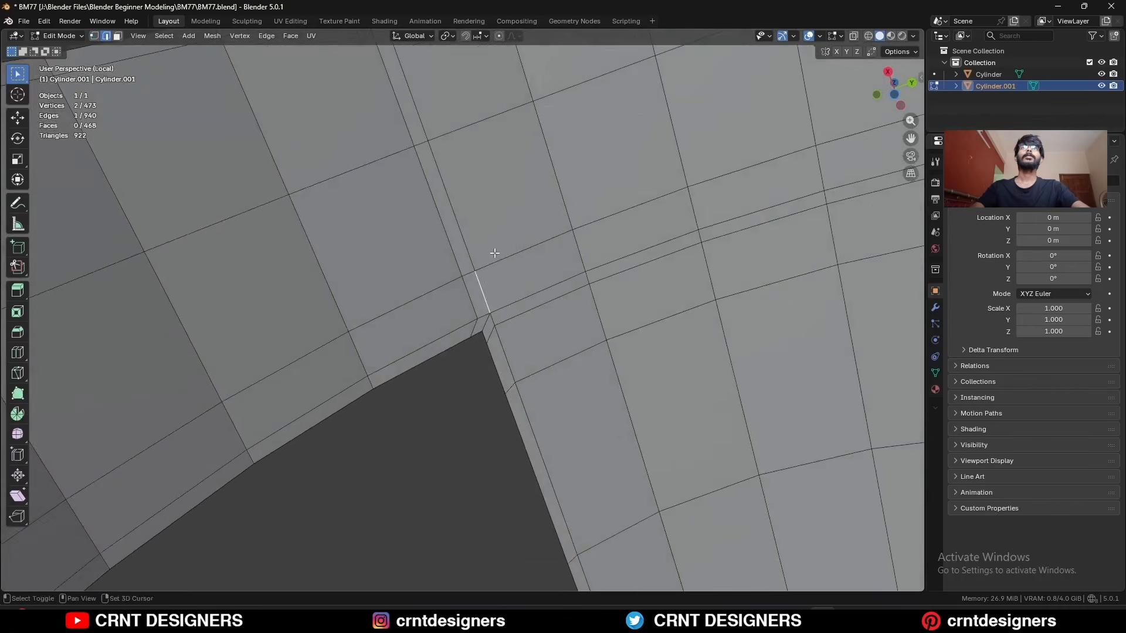
- Dissolve the short extra edge at the underside corner and the surplus vertical edge loop on the leg's outer side
key("ctrl+x")
middle_click_drag(492, 281, 480, 399)
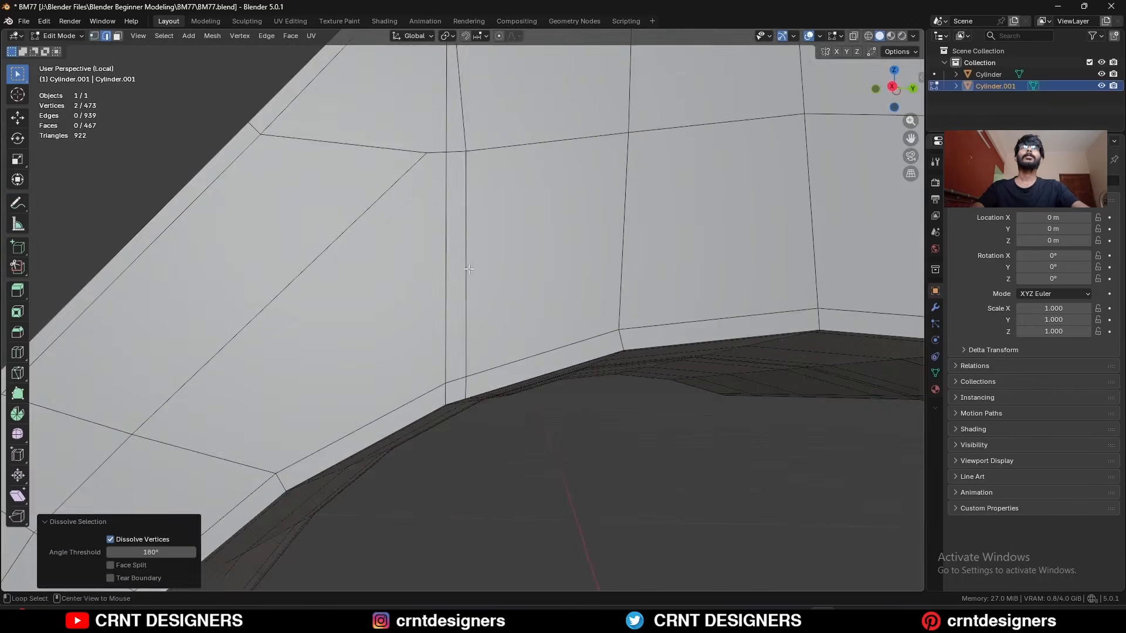
left_click(465, 351, "alt")
key("ctrl+x")
- Merge the closely spaced vertices at the upper end of the vertical edges on the leg's outer side
scroll(463, 329, "down", 3)
key("1")
left_click(445, 223)
key("m")
left_click(459, 247)
- Knife-cut a diagonal edge from the underside corner into the inner arch surface and dissolve the redundant edge loops there
middle_click_drag(469, 323, 487, 202)
scroll(466, 290, "up", 3)
left_click(462, 286)
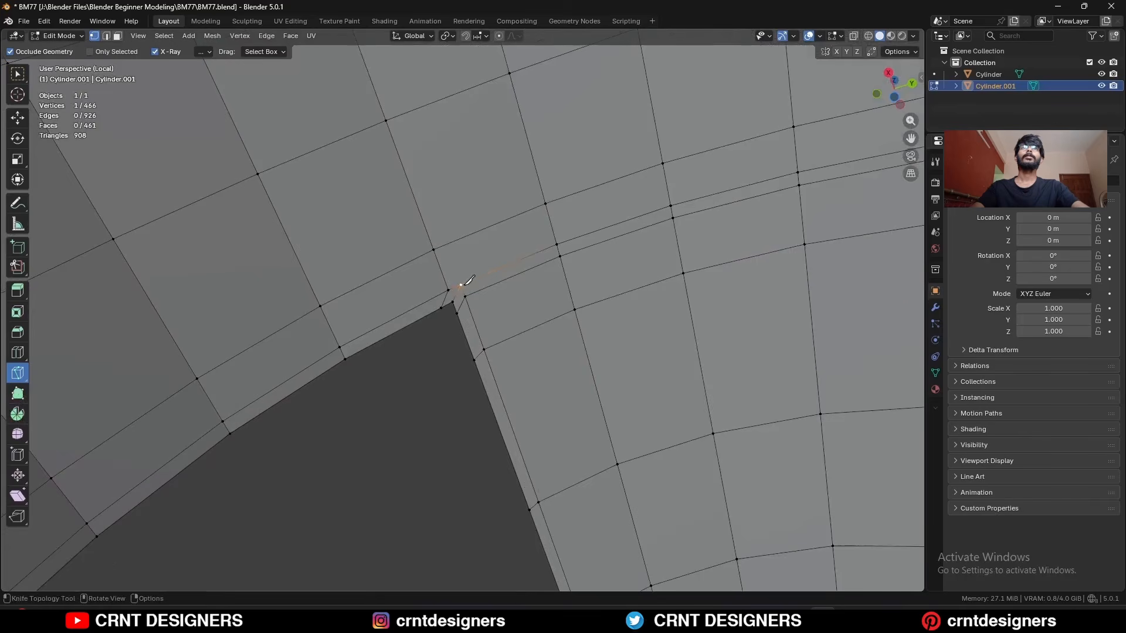
middle_click_drag(546, 211, 521, 304)
left_click(493, 272)
key("ctrl+x")
left_click(560, 232, "alt")
key("ctrl+x")
scroll(557, 217, "down", 4)
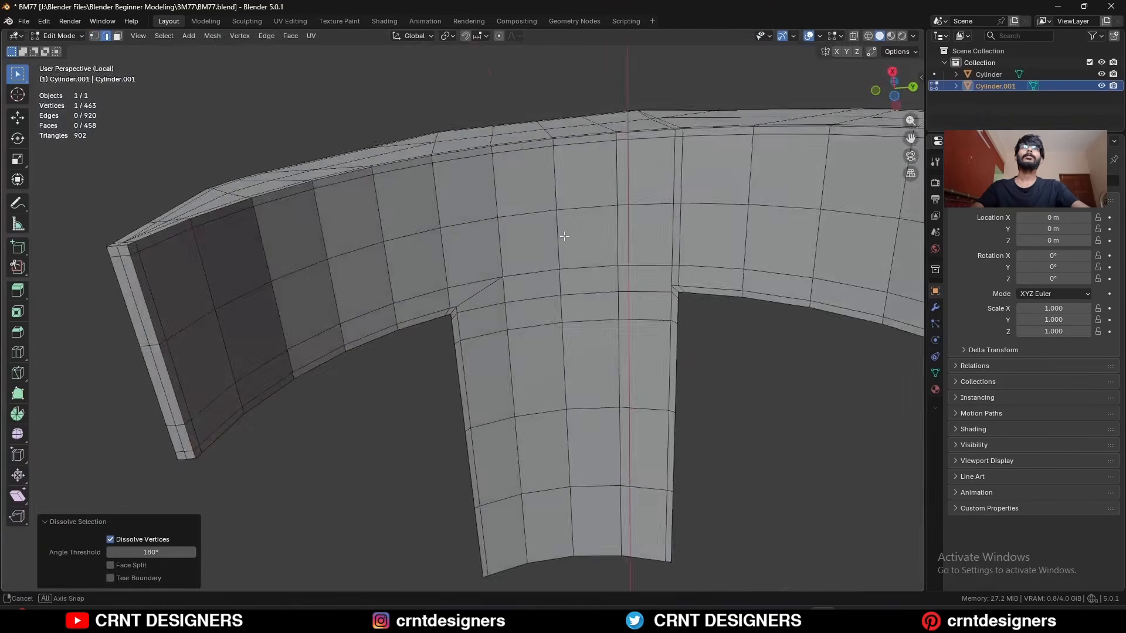
scroll(522, 305, "down", 5)
- Return to Object Mode, add a level 2 Subdivision modifier to the housing block and shade it smooth
key("Tab")
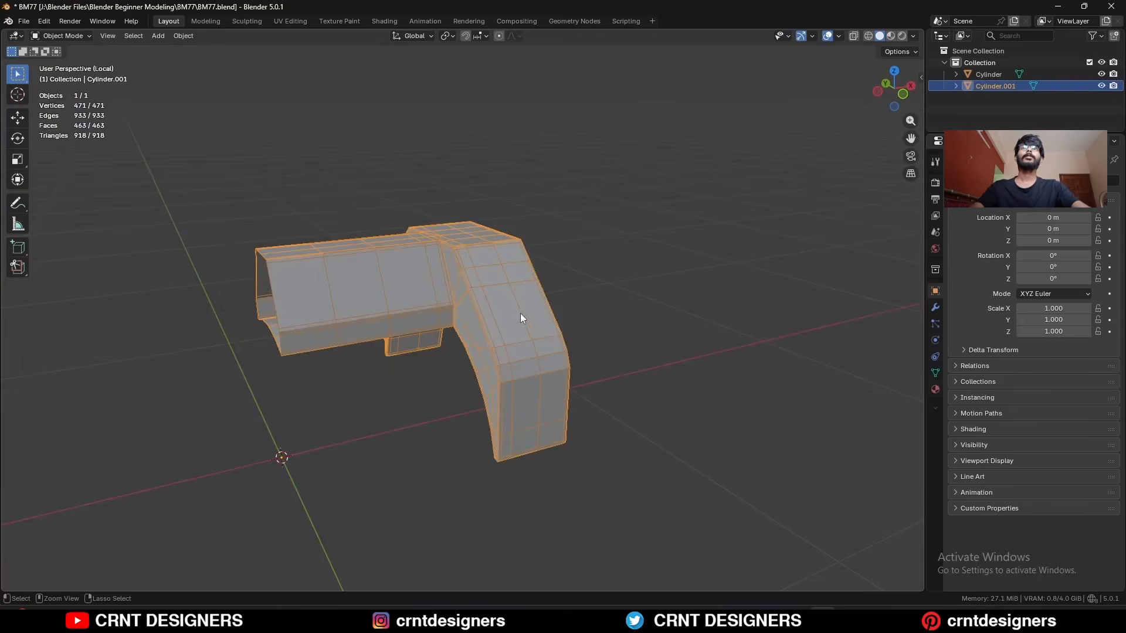
key("ctrl+2")
right_click(488, 206)
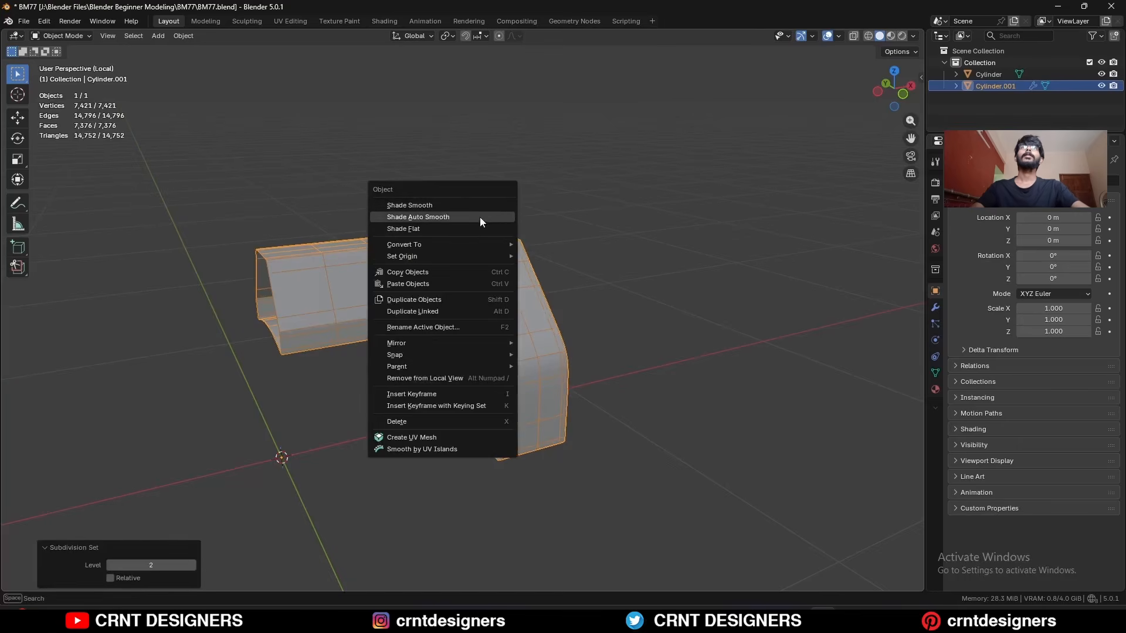
left_click(483, 213)
right_click(477, 211)
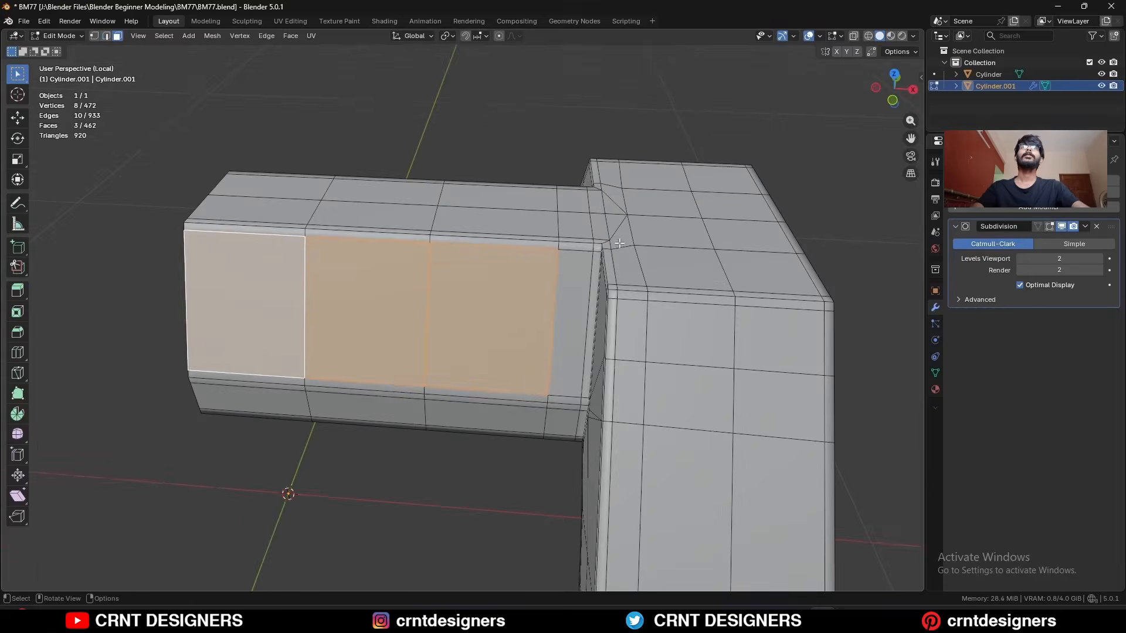
- Inset the three sloped front faces of the crossbar into a nested recessed panel, offsetting the central faces 0.0247 m with Shrink/Fatten
key("i")
left_click(594, 263)
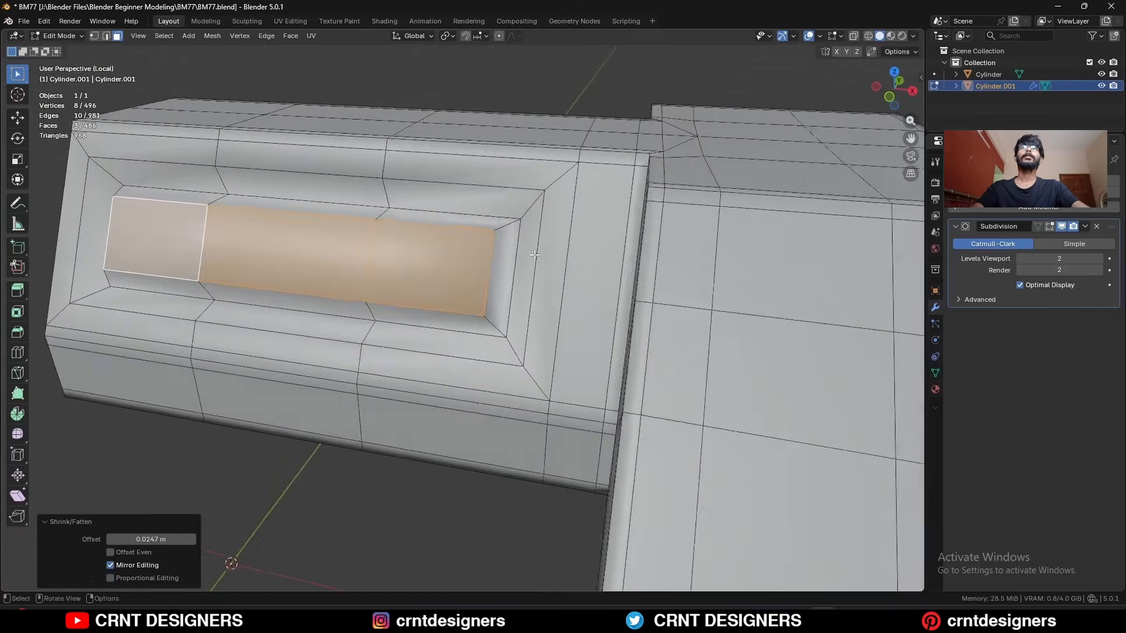
middle_click_drag(534, 255, 519, 268)
- Bevel the panel's rectangular edge loops with two segments and a profile shape of 1
key("2")
left_click(463, 292, "alt")
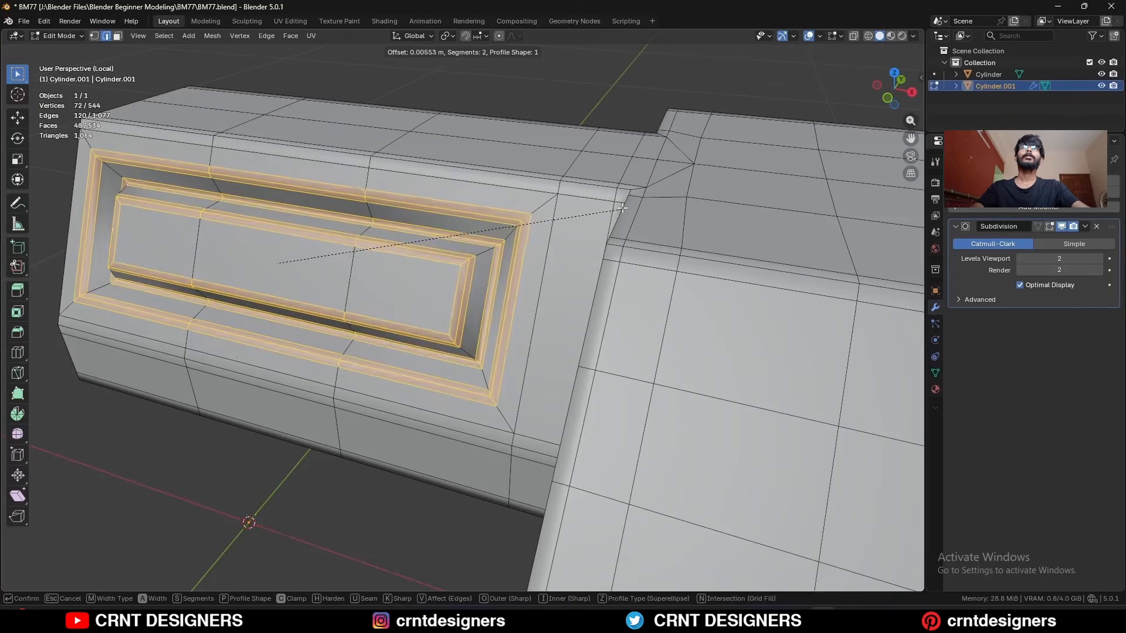
left_click(604, 224)
middle_click_drag(604, 224, 636, 201)
scroll(469, 246, "down", 2)
- Add supporting edge loops across the crossbar near both short ends of the recessed panel
middle_click_drag(305, 240, 332, 262)
key("Tab")
key("Tab")
key("ctrl+r")
left_click(332, 262)
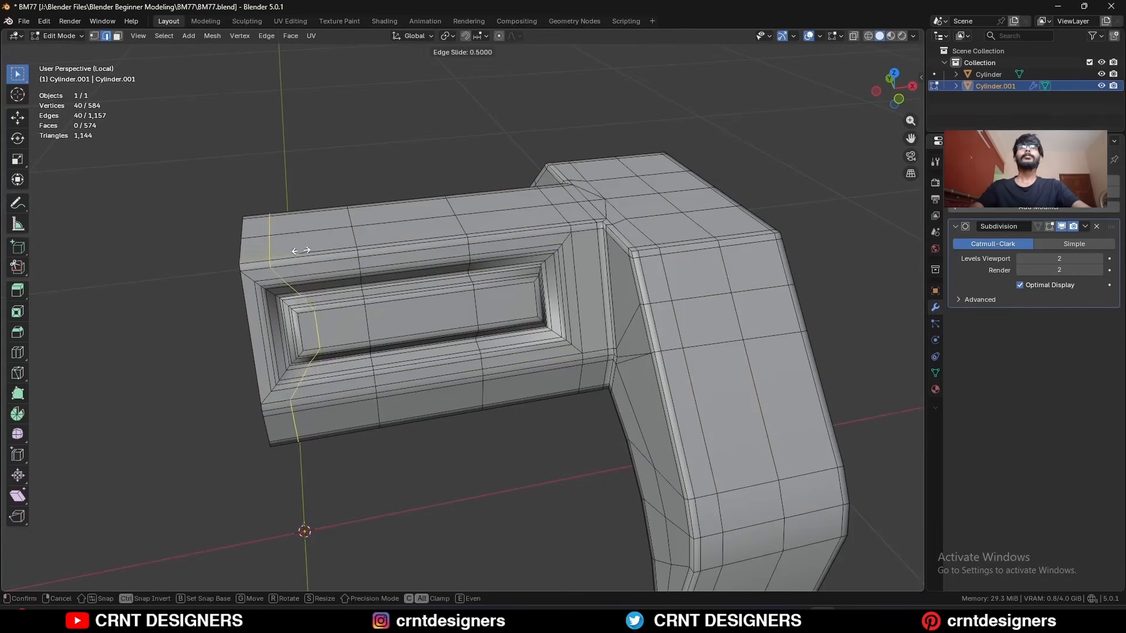
left_click(306, 250)
key("ctrl+r")
left_click(503, 225)
left_click(535, 221)
key("Tab")
middle_click_drag(528, 217, 499, 189)
scroll(544, 237, "up", 2)
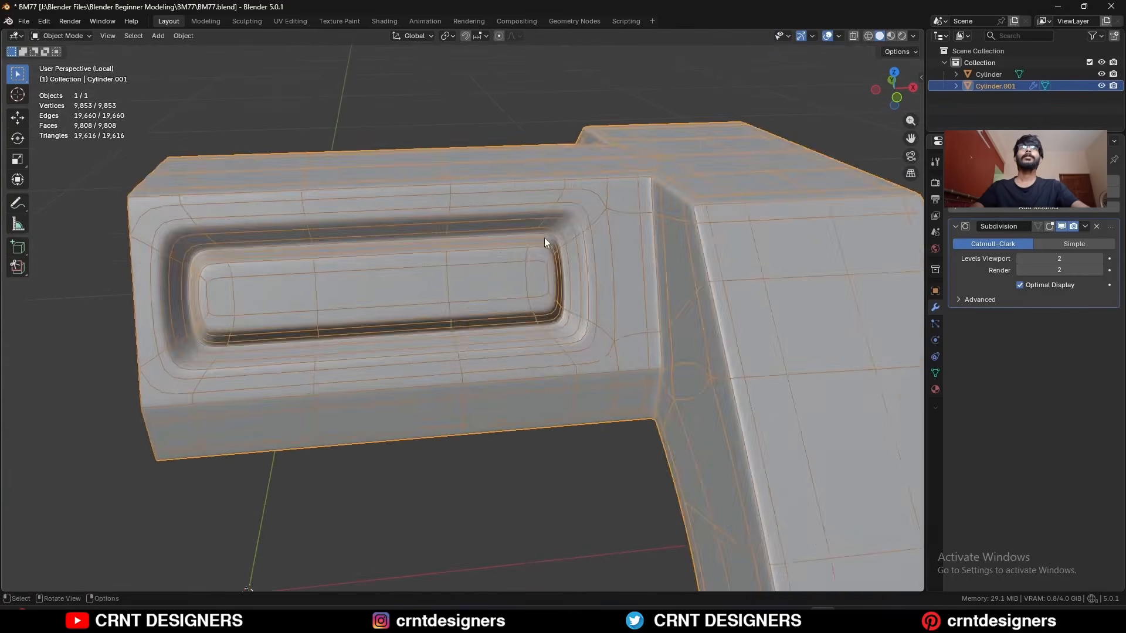
- Add a centred edge loop through the recessed panel and dissolve the redundant edges near the housing arm
key("Tab")
key("ctrl+r")
left_click(547, 264)
right_click(548, 265)
scroll(587, 282, "down", 3)
middle_click_drag(669, 299, 643, 282)
key("ctrl+x")
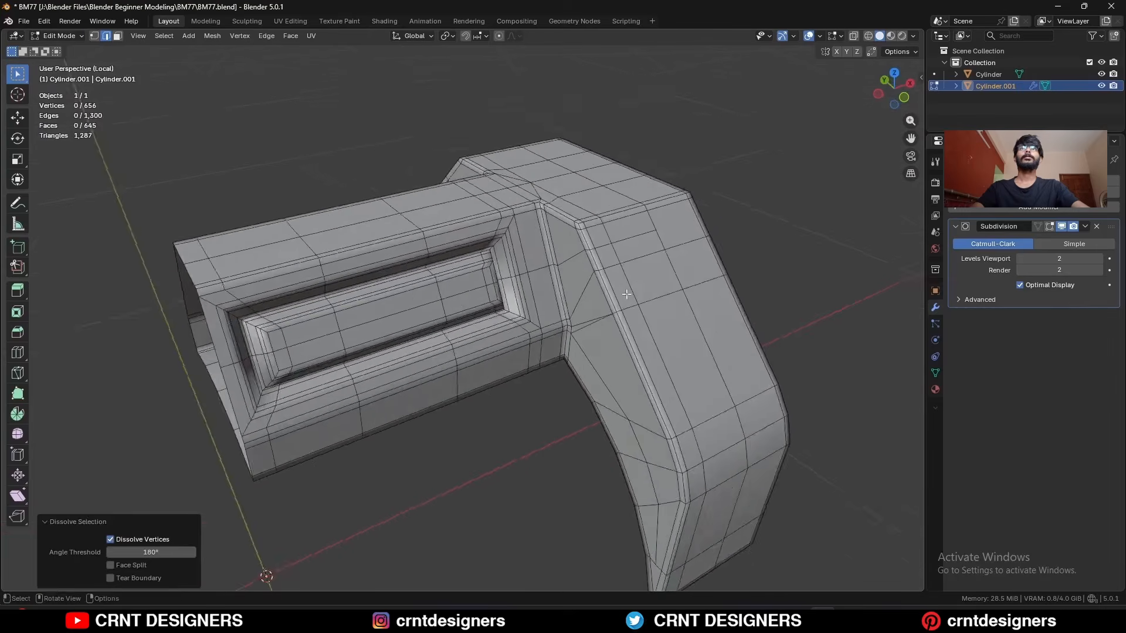
- Merge the stray vertex pair where the crossbar meets the arm's inner face at the last selected vertex
scroll(592, 273, "up", 3)
key("1")
key("m")
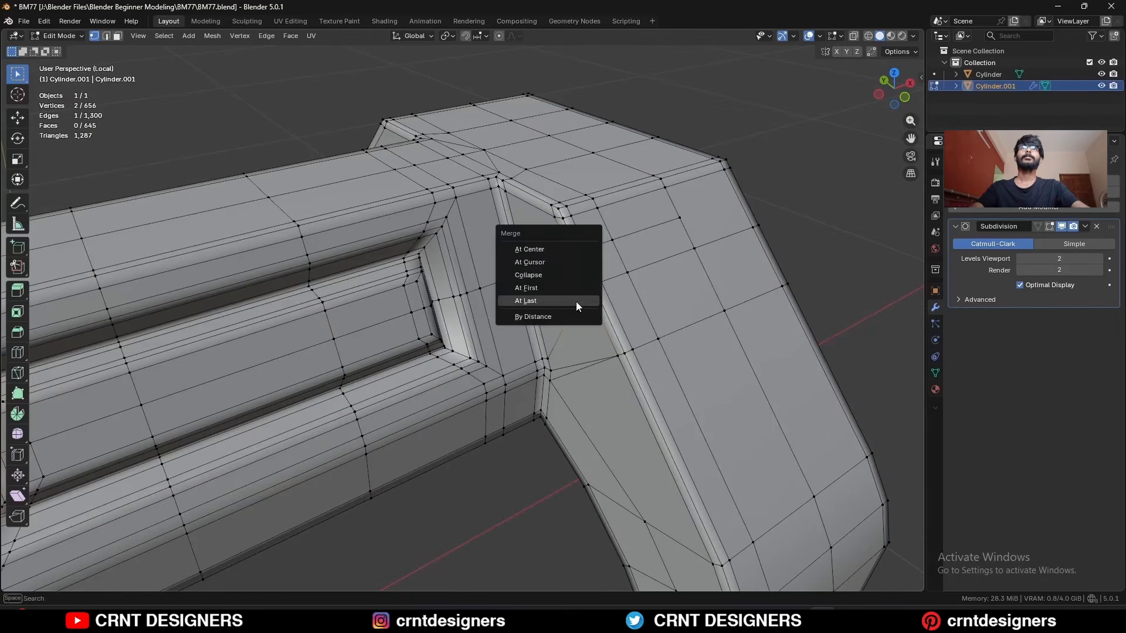
left_click(576, 301)
key("Tab")
middle_click_drag(624, 289, 645, 281)
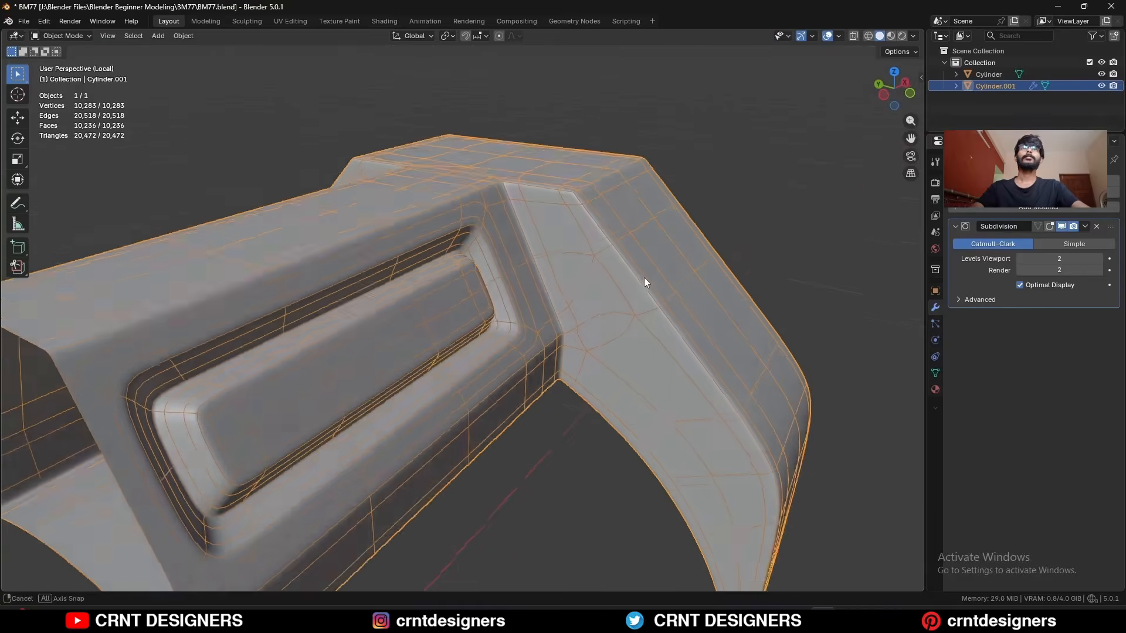
- Leave the isolated view and give the main cylinder a Subdivision modifier with viewport level 3
key("KP_Divide")
left_click(532, 304)
key("Tab")
key("2")
middle_click_drag(532, 304, 663, 302)
left_click(522, 290, "alt")
key("3")
middle_click_drag(426, 314, 591, 263)
key("ctrl+3")
scroll(553, 322, "down", 5)
- Inset the cylinder's end cap and merge its inner vertices at the center
key("i")
left_click(567, 303)
key("m")
left_click(569, 305)
- Symmetrize the whole cylinder mesh so both ends match
key("a")
left_click(212, 36)
left_click(242, 208)
- Inset the lower cylinder face bands beneath both housing arms and recess them by -0.0424 m with Shrink/Fatten
key("KP_1")
key("alt+z")
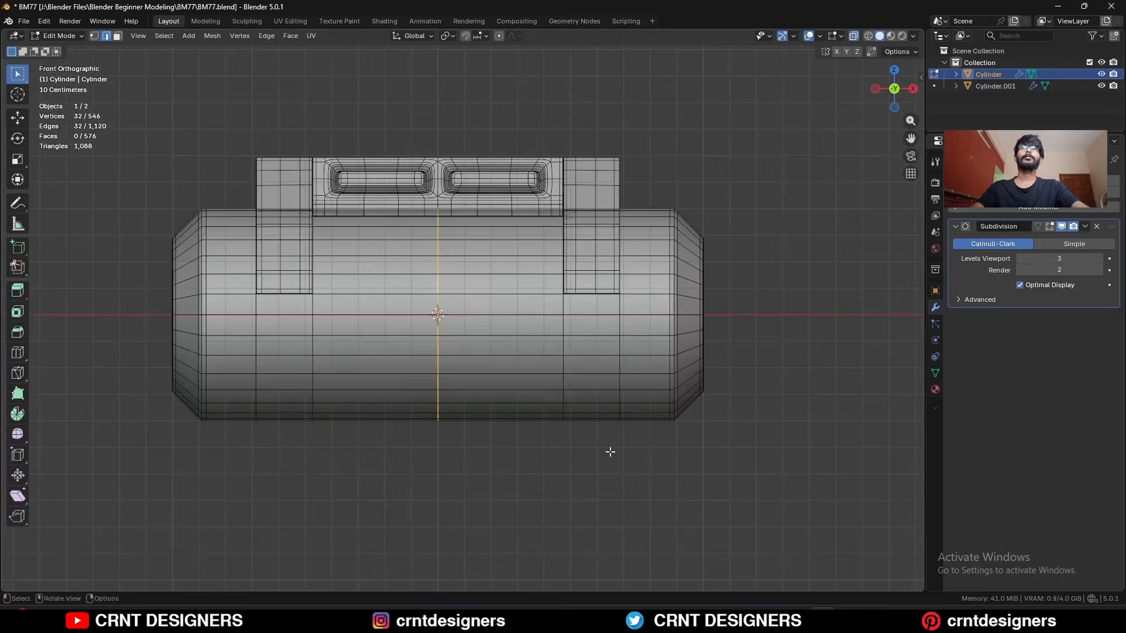
key("3")
left_click_drag(609, 452, 568, 319)
left_click_drag(332, 431, 282, 294, "shift")
key("i")
left_click(758, 289)
key("i")
left_click(753, 289)
key("alt+s")
left_click(754, 285)
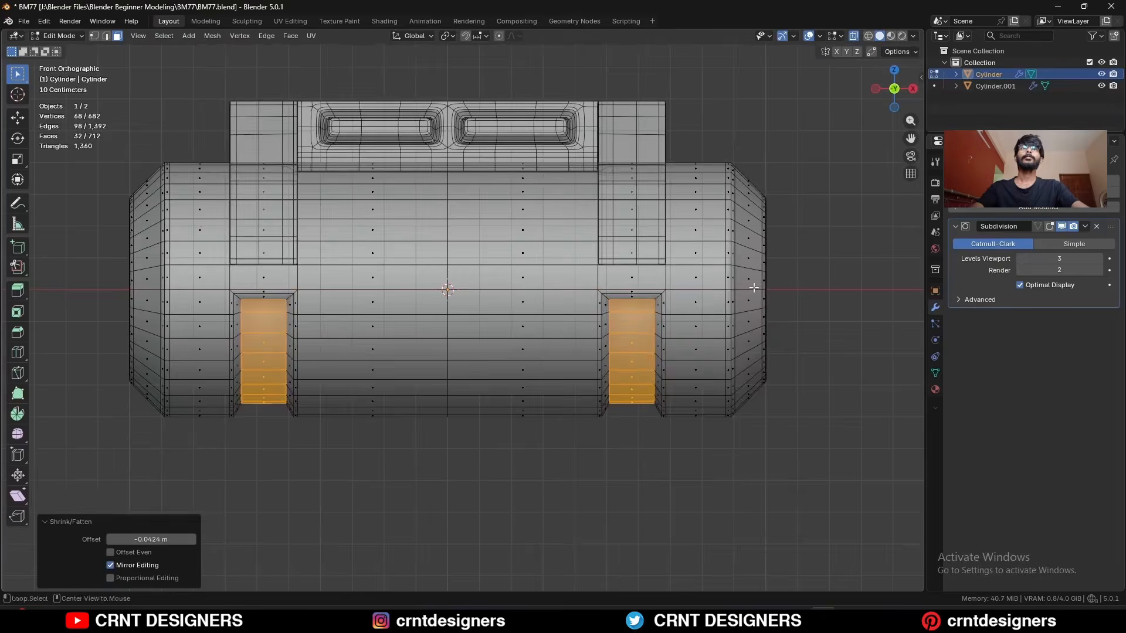
key("alt+z")
key("Tab")
middle_click_drag(753, 285, 653, 329)
scroll(457, 329, "up", 3)
- Select eight evenly spaced, two-face-wide patches around the collar and chamfer of one cylinder end
key("Tab")
key("Tab")
key("Tab")
left_click(439, 346)
left_click(482, 340, "shift")
middle_click_drag(728, 235, 622, 287)
left_click(483, 287, "ctrl+shift")
key("KP_3")
left_click(645, 306, "shift")
left_click(486, 456, "shift")
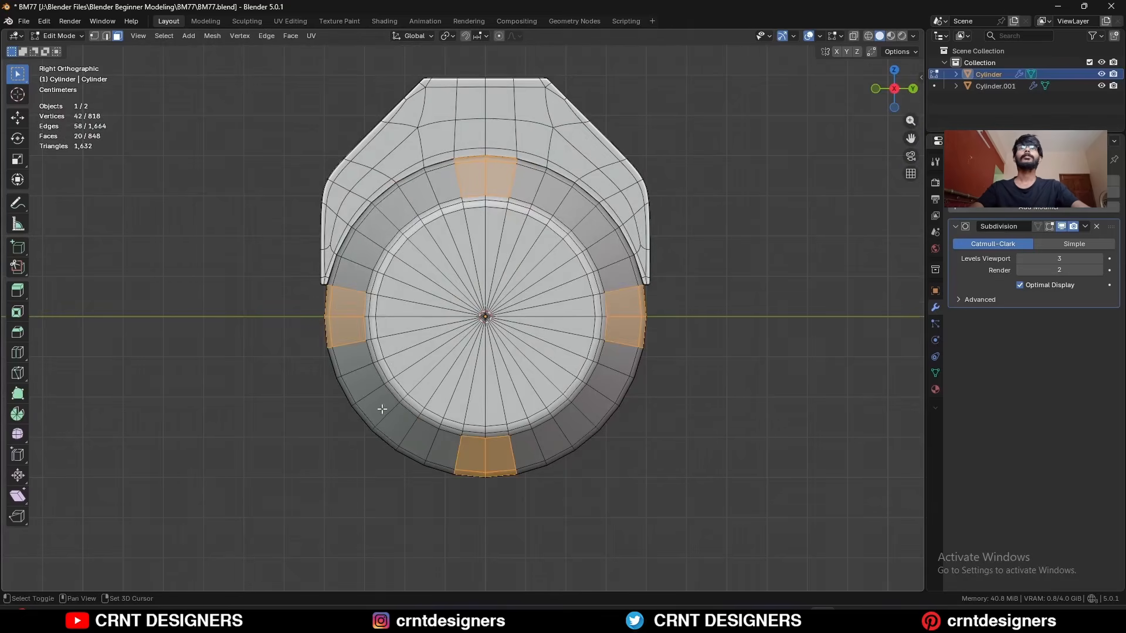
left_click_drag(355, 186, 354, 184, "shift")
middle_click_drag(375, 217, 463, 252)
left_click_drag(542, 275, 519, 252, "shift")
middle_click_drag(519, 258, 528, 235)
left_click_drag(510, 369, 530, 391, "shift")
middle_click_drag(530, 391, 527, 311)
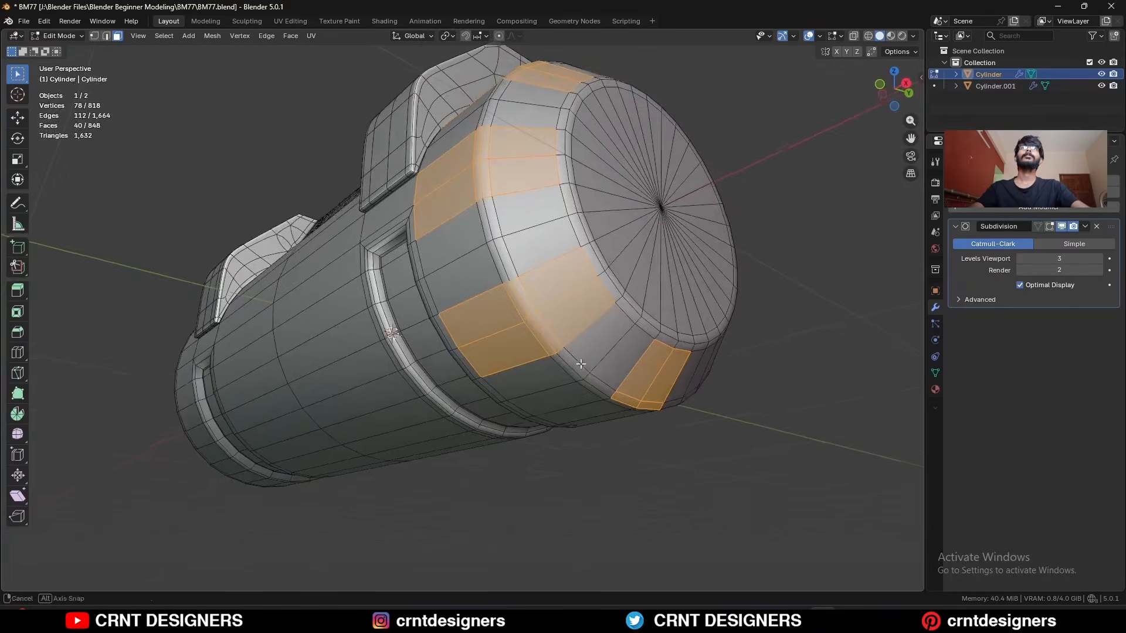
middle_click_drag(604, 398, 551, 340)
left_click_drag(545, 352, 566, 335, "shift")
middle_click_drag(566, 335, 771, 292)
- Inset the selected end patches, sink them with Shrink/Fatten and inset them once more
key("i")
left_click(778, 289)
key("alt+s")
left_click(782, 285)
key("i")
left_click(774, 283)
- Examine the smoothed recesses around the cylinder's end in Object Mode with overlays hidden and shown
key("Tab")
key("alt+shift+z")
scroll(762, 293, "down", 5)
key("alt+shift+z")
key("Tab")
key("Tab")
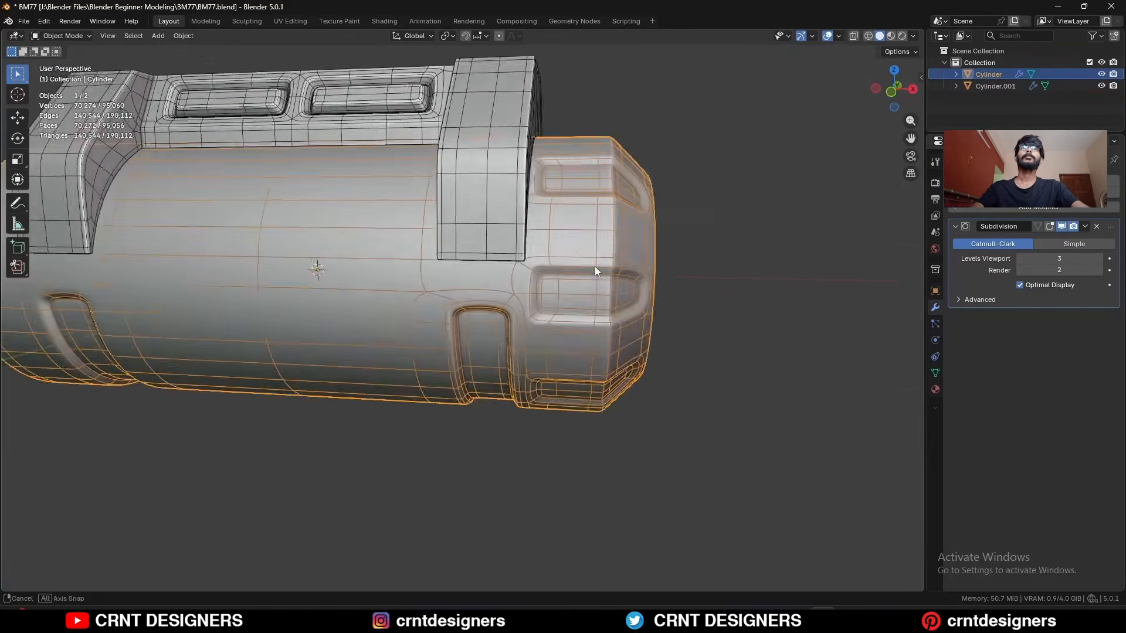
key("alt+shift+z")
middle_click_drag(595, 266, 563, 277)
key("alt+shift+z")
scroll(607, 264, "up", 3)
- Bevel the supporting edge loop on the cylinder's recessed end and check the smoothed result in Object Mode
key("Tab")
left_click(506, 281, "alt")
key("ctrl+b")
left_click(666, 246)
key("Tab")
left_click(725, 272)
key("alt+shift+z")
scroll(639, 277, "down", 4)
left_click(476, 244)
key("Tab")
middle_click_drag(476, 243, 495, 315)
key("alt+shift+z")
key("alt+shift+z")
- Form a stepped end cap with repeated insets and Shrink/Fatten offsets, moving the central disc 0.0483 m
key("Tab")
middle_click_drag(550, 284, 592, 296)
key("3")
key("i")
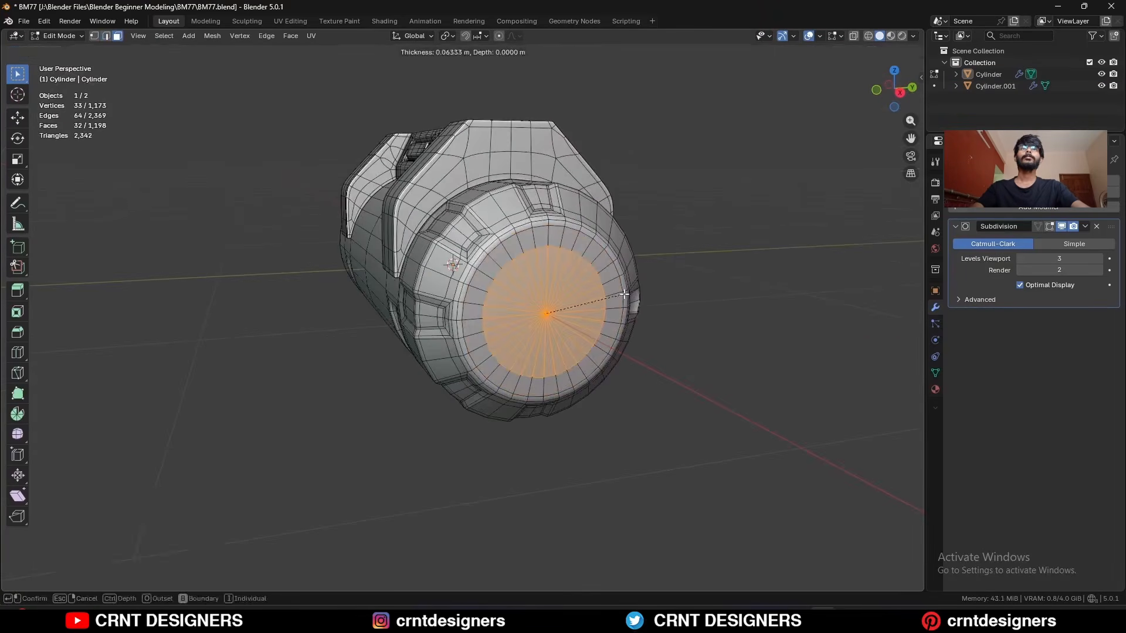
left_click(649, 282)
key("alt+s")
key("i")
left_click(700, 249)
key("alt+s")
left_click(701, 247)
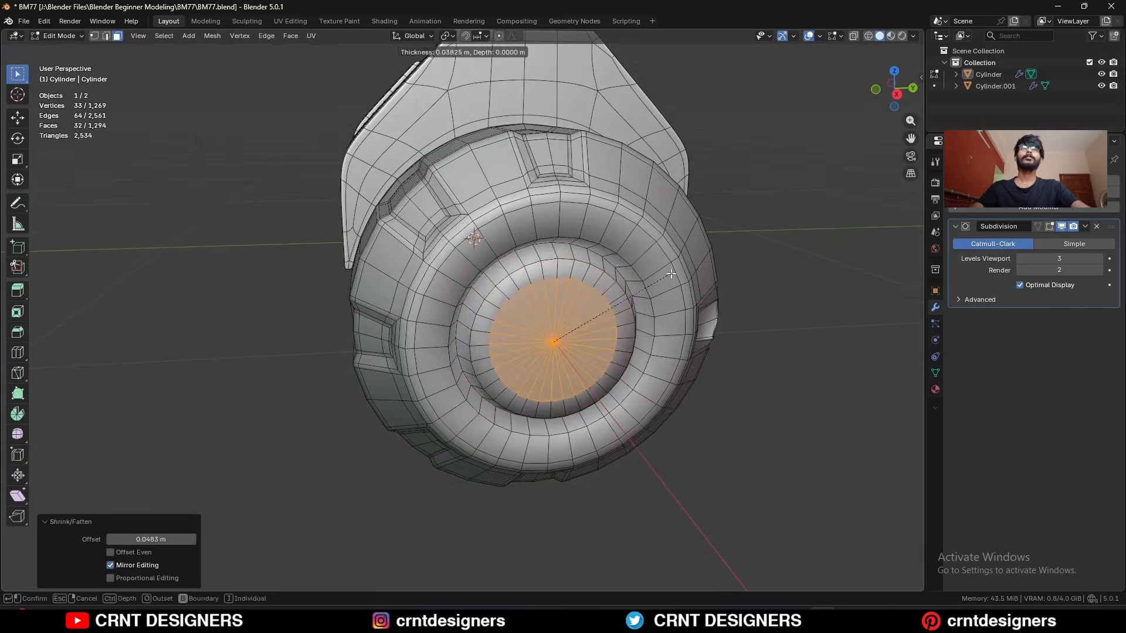
key("alt+a")
key("Tab")
key("alt+shift+z")
scroll(545, 309, "down", 5)
middle_click_drag(545, 309, 445, 293)
key("alt+shift+z")
- Inset the long face strips along the cylinder body between the arms into narrow recessed grooves
left_click(418, 281)
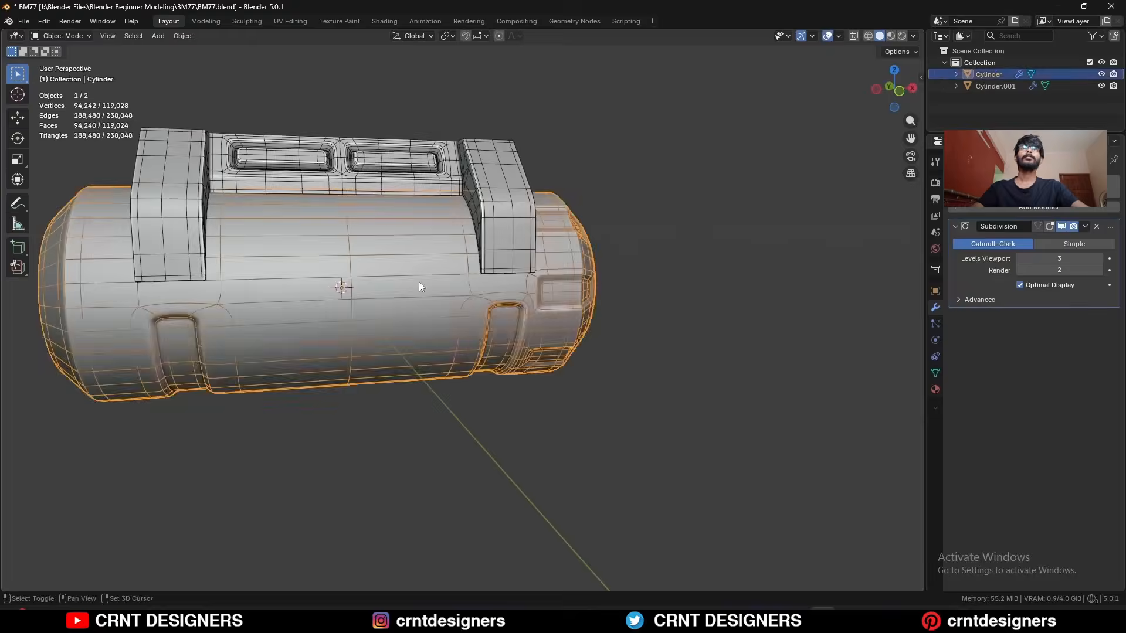
key("Tab")
key("ctrl+KP_7")
left_click_drag(387, 237, 463, 256, "shift")
middle_click_drag(430, 246, 593, 268)
key("i")
left_click(610, 253)
key("Tab")
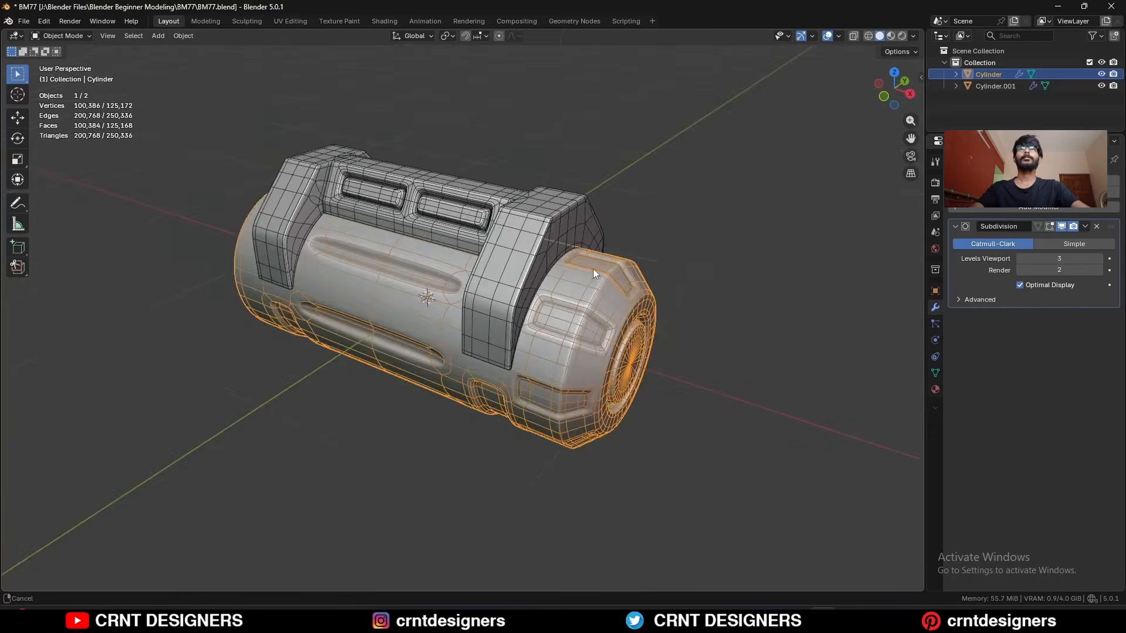
key("alt+shift+z")
key("alt+shift+z")
- Add an edge loop around the cylinder body and slide it toward the grooves' outer ends
key("Tab")
key("ctrl+r")
left_click(504, 250)
left_click(611, 245)
key("Tab")
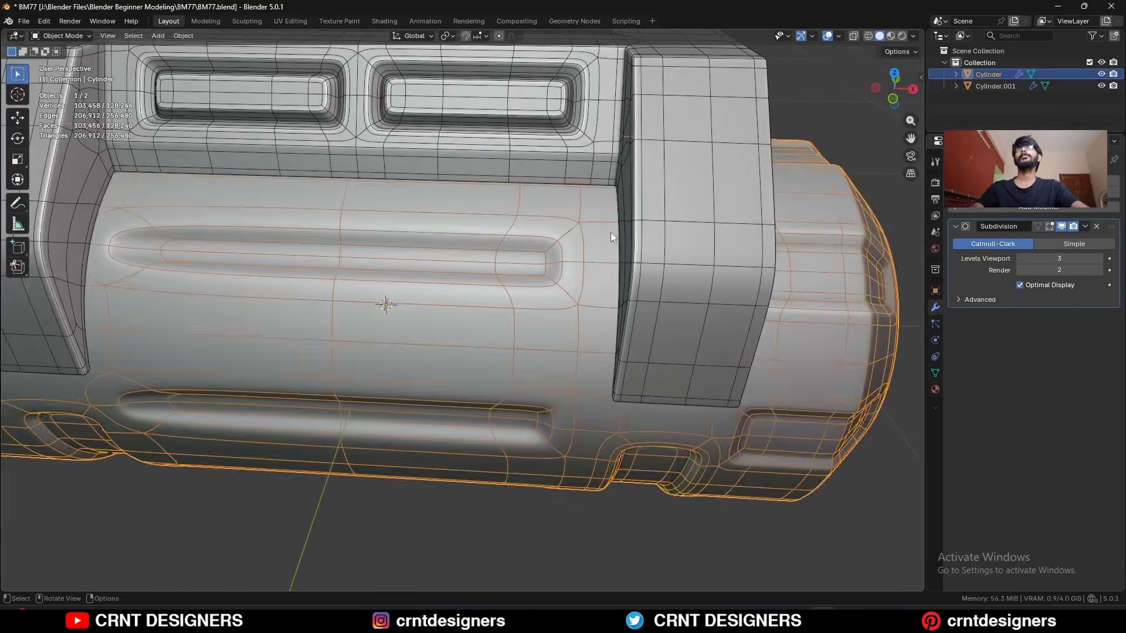
key("alt+shift+z")
scroll(610, 233, "down", 3)
key("alt+shift+z")
- Symmetrize the cylinder mesh to copy the end recesses, stepped cap and groove topology to the opposite half
key("Tab")
key("a")
left_click(212, 36)
middle_click_drag(519, 170, 554, 130)
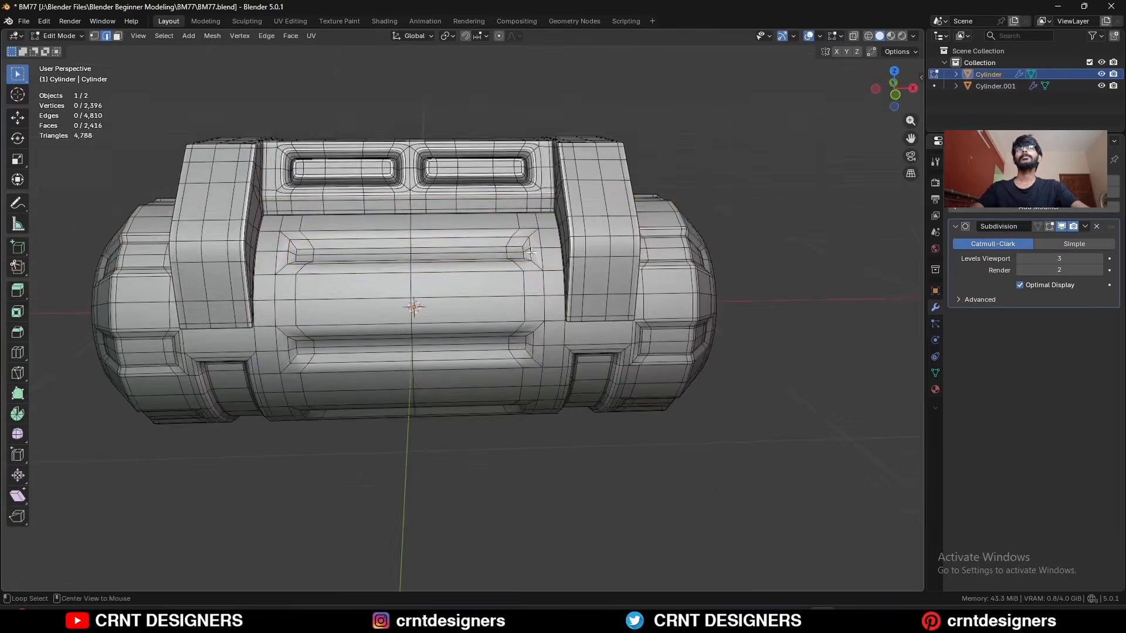
- Bevel the outer rim edge loops of the long body grooves and check the smoothed shape
left_click(533, 251, "alt")
middle_click_drag(542, 293, 544, 248)
left_click(531, 342, "alt+shift")
middle_click_drag(528, 388, 537, 323)
left_click(523, 297, "alt+shift")
key("ctrl+b")
middle_click_drag(601, 300, 563, 344)
left_click(676, 306)
key("Tab")
key("alt+shift+z")
key("alt+shift+z")
key("Tab")
scroll(557, 340, "up", 4)
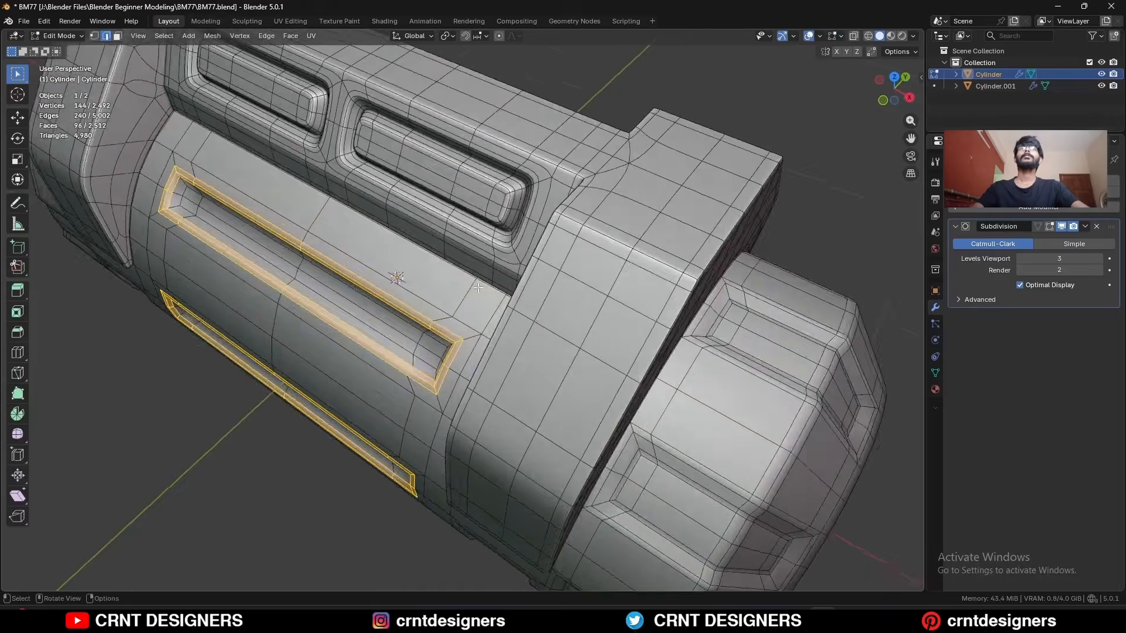
- Symmetrize the whole cylinder mesh to mirror the beveled groove rims, check the smoothed shape without overlays, and save the file
key("a")
left_click(212, 36)
scroll(326, 140, "down", 4)
left_click(212, 36)
left_click(230, 213)
left_click(151, 566)
left_click(651, 211)
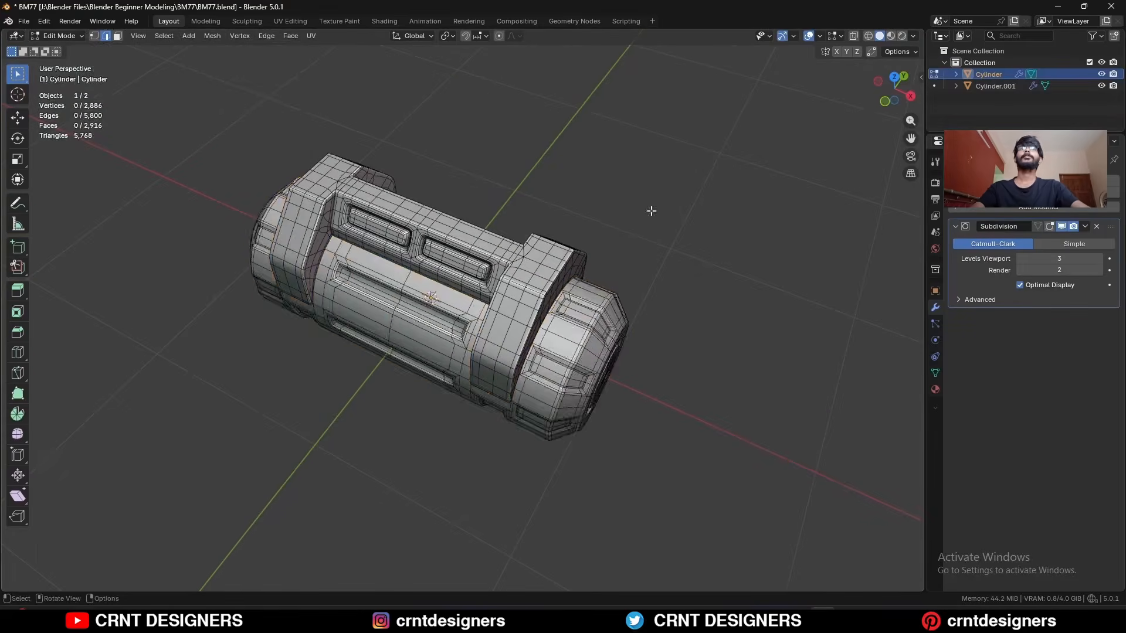
key("Tab")
key("alt+shift+z")
middle_click_drag(650, 212, 672, 251)
key("ctrl+s")
- Inset the four faces at the upper end of the recessed end-band panel and shape them into a regular circle
scroll(672, 250, "down", 3)
middle_click_drag(361, 261, 592, 258)
key("alt+shift+z")
key("Tab")
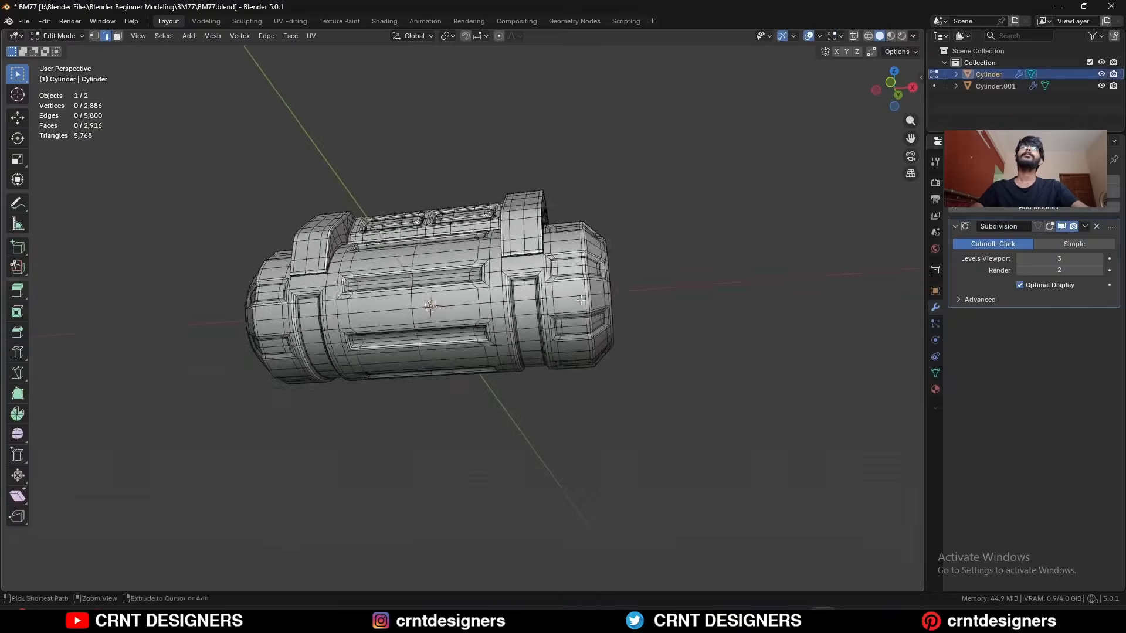
key("3")
scroll(563, 305, "up", 6)
left_click_drag(531, 235, 604, 300)
key("i")
right_click(647, 125)
left_click(695, 139)
- Scale the circular face patch down, inset it and sink its centre into the panel to form a small round recess
scroll(695, 176, "up", 4)
key("s")
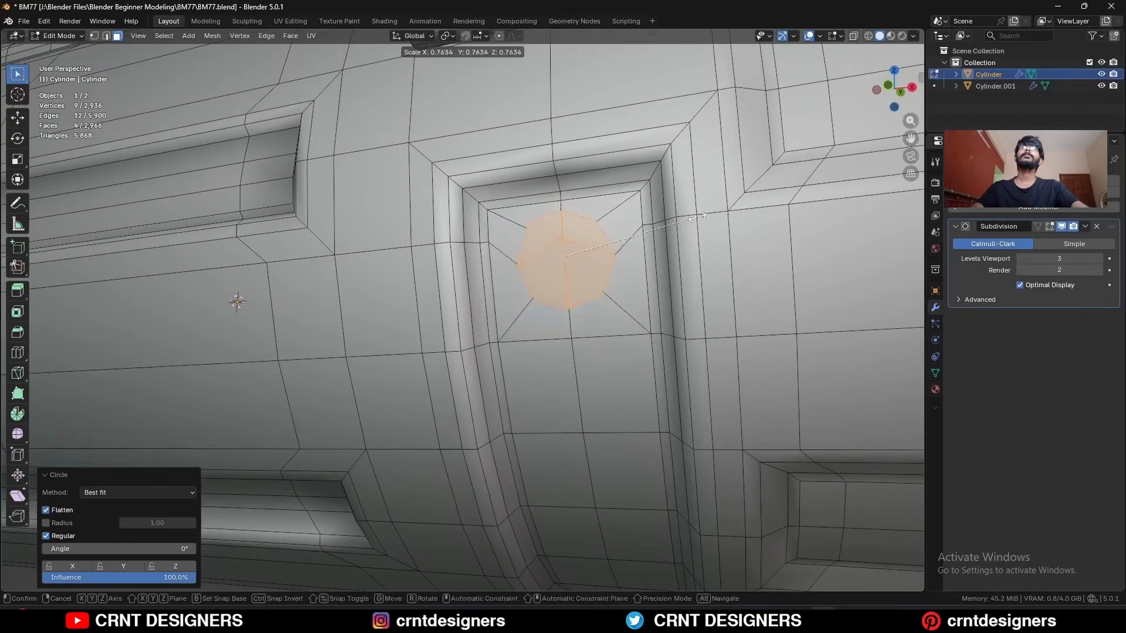
left_click(733, 226)
key("i")
left_click(738, 224)
left_click(718, 231)
key("i")
key("alt+s")
middle_click_drag(718, 230, 678, 295)
key("i")
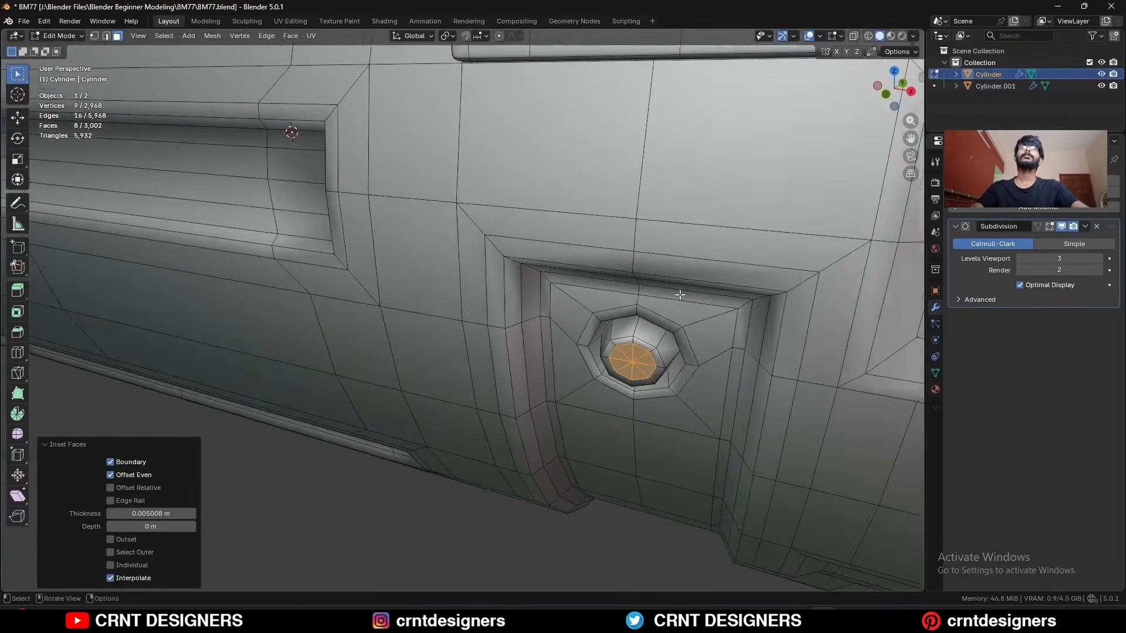
- Bevel the edge loops around the small round recess and check the smoothed result
key("2")
left_click(609, 241, "alt")
left_click(718, 214)
key("Tab")
- Symmetrize the whole cylinder mesh to copy the round recess to the opposite end-band panel, and save the file
key("Tab")
key("a")
left_click(212, 36)
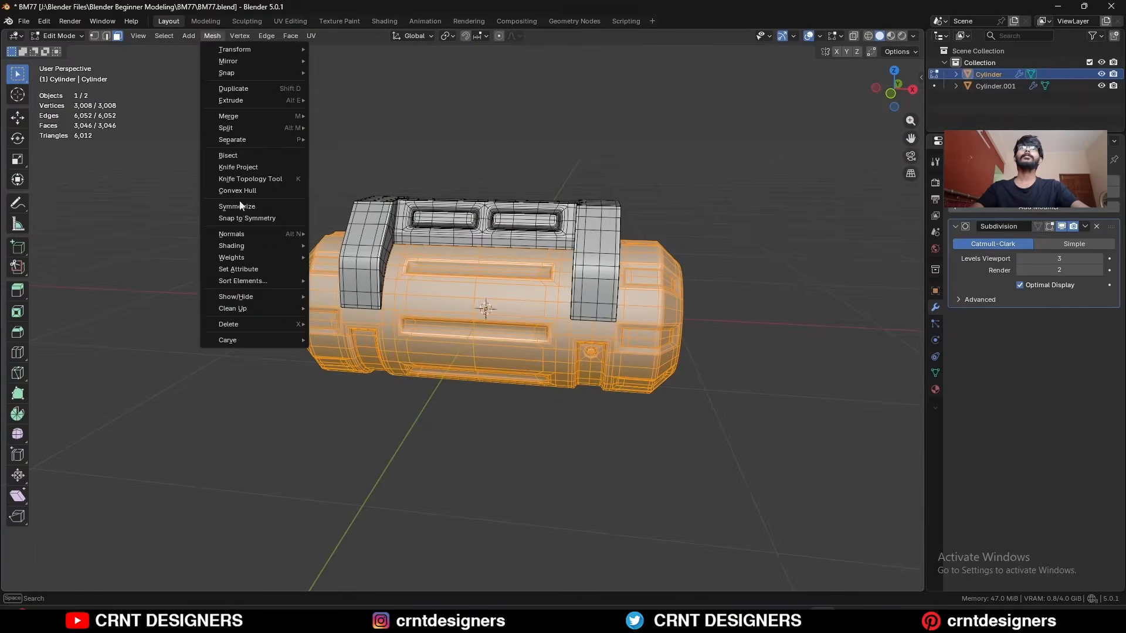
left_click(241, 206)
left_click(153, 565)
left_click(166, 498)
key("ctrl+s")
key("shift+alt+z")
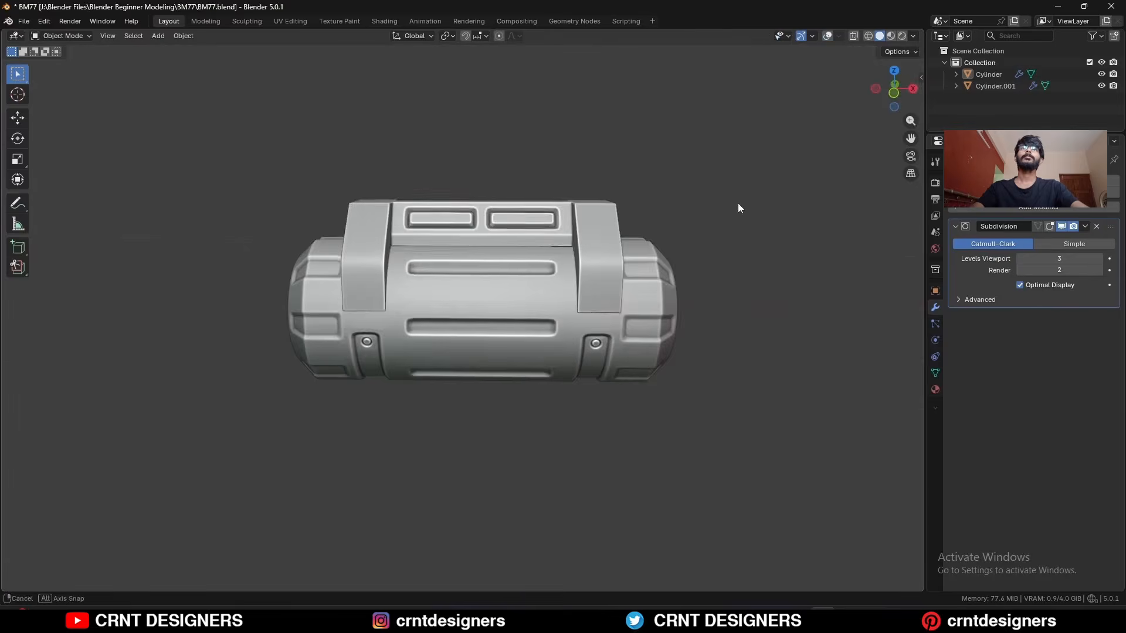
- Examine the finished model without overlays from the top, side, end and perspective views, and save the file again
middle_click_drag(737, 206, 438, 246)
key("KP_7")
middle_click_drag(765, 218, 723, 201, "ctrl")
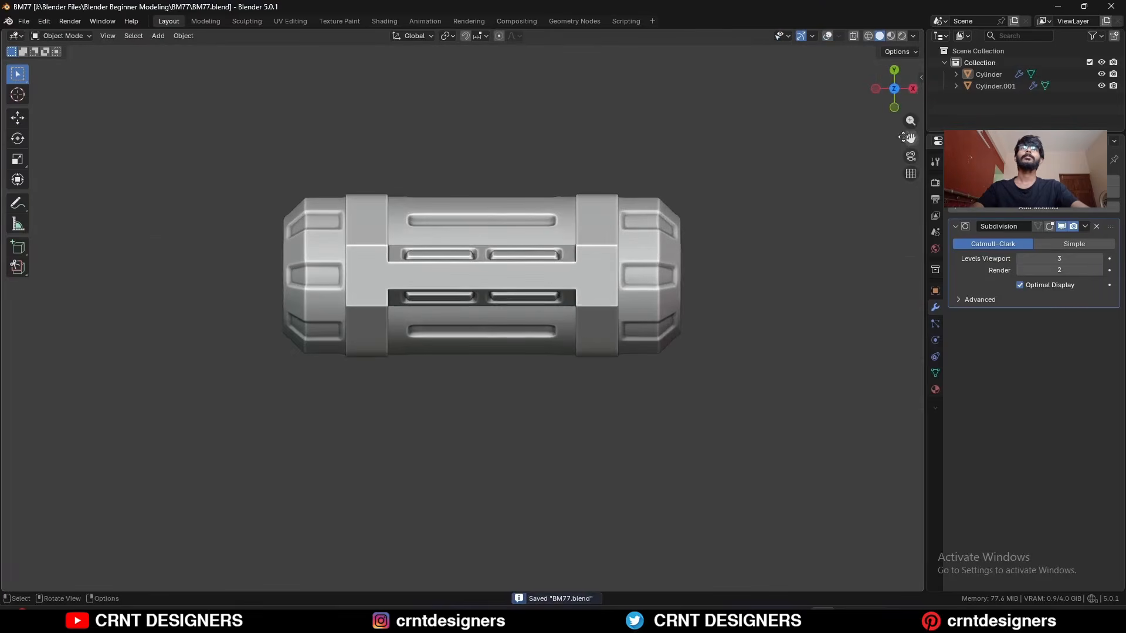
left_click(892, 107)
left_click(913, 89)
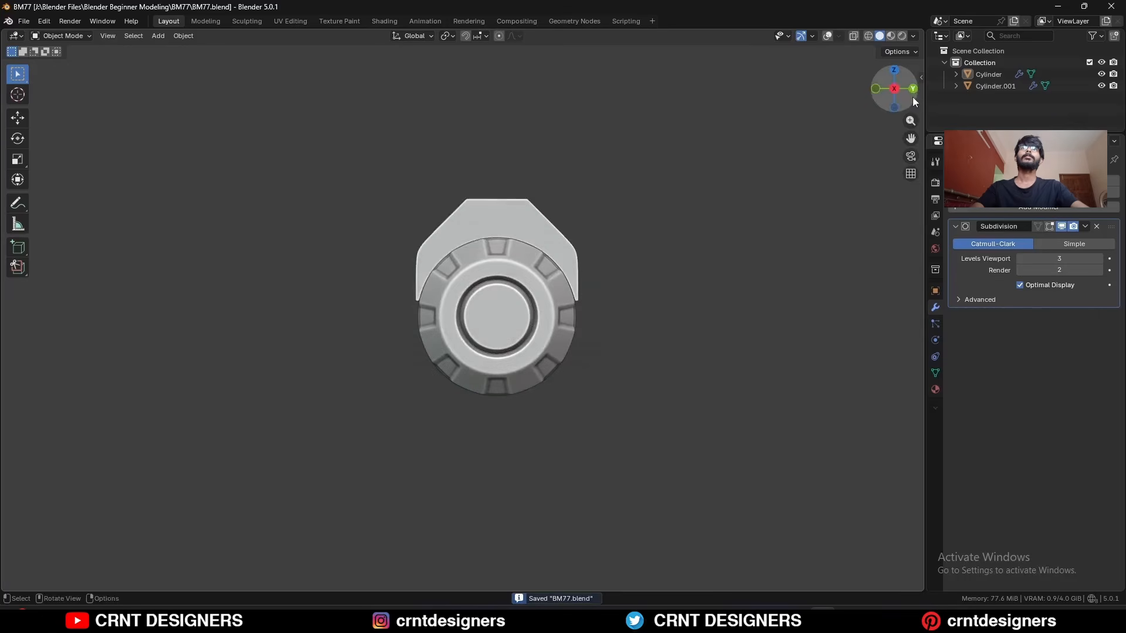
left_click(912, 89)
left_click(875, 88)
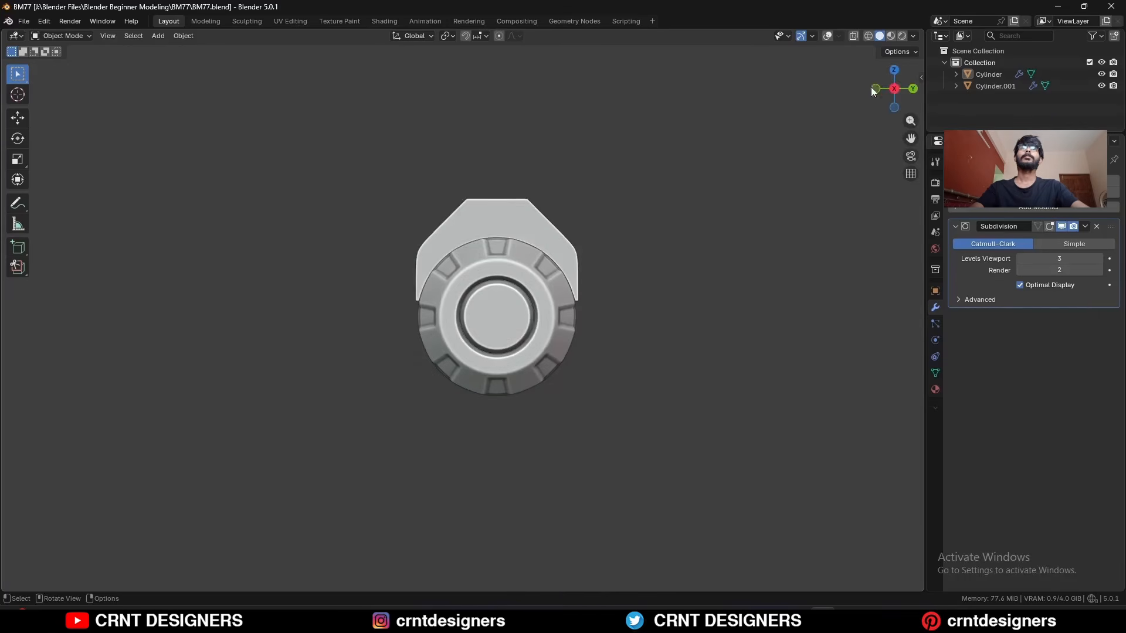
left_click(872, 87)
middle_click_drag(765, 154, 676, 209)
scroll(677, 234, "down", 2)
key("ctrl+s")
middle_click_drag(669, 287, 594, 340)
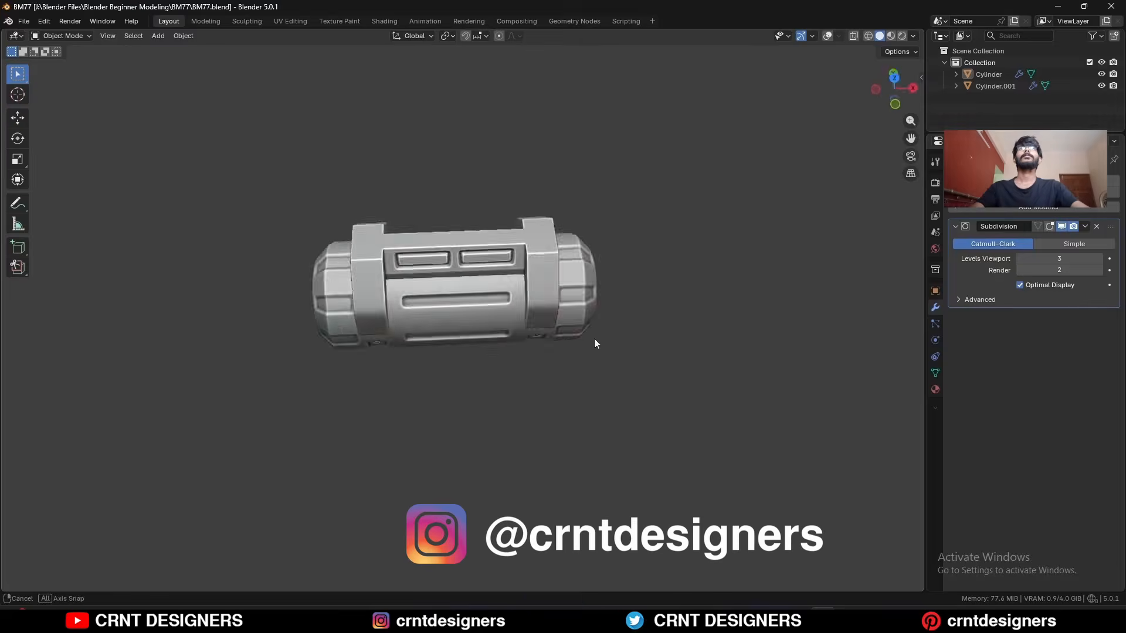